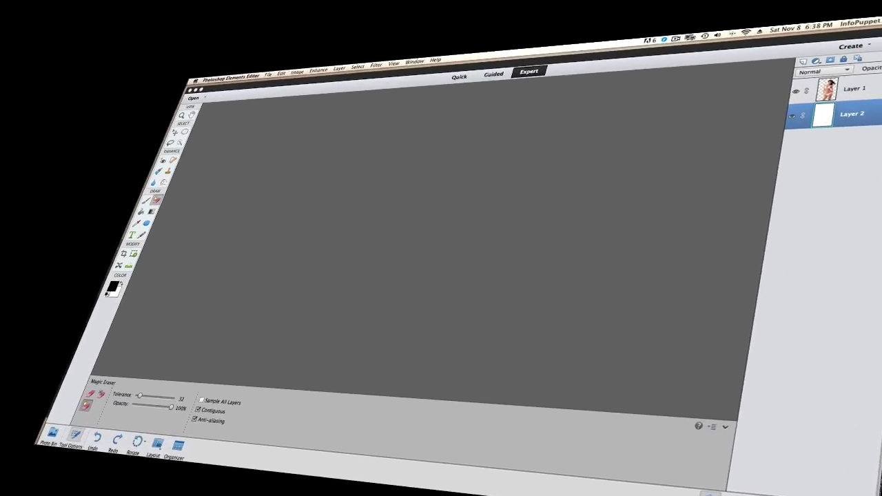
# Restore the bikini photo from the Dock and remove its white background with the Magic Eraser
pyautogui.click(631, 486)
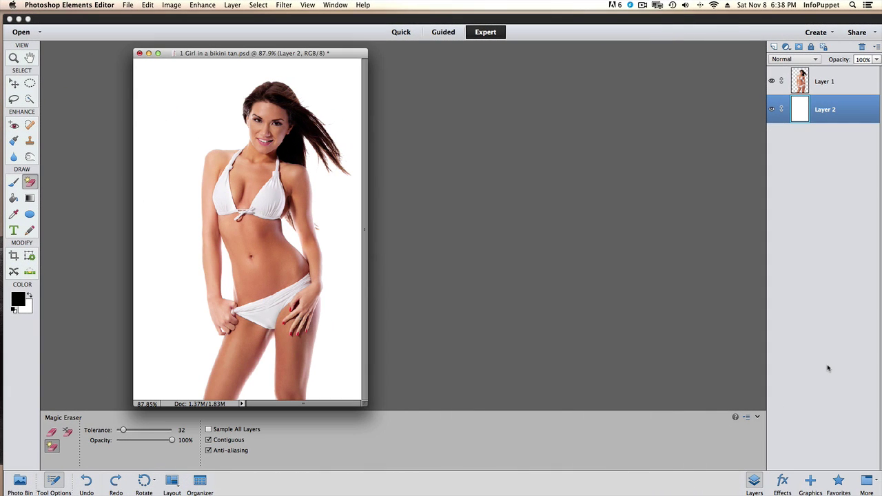
pyautogui.click(30, 58)
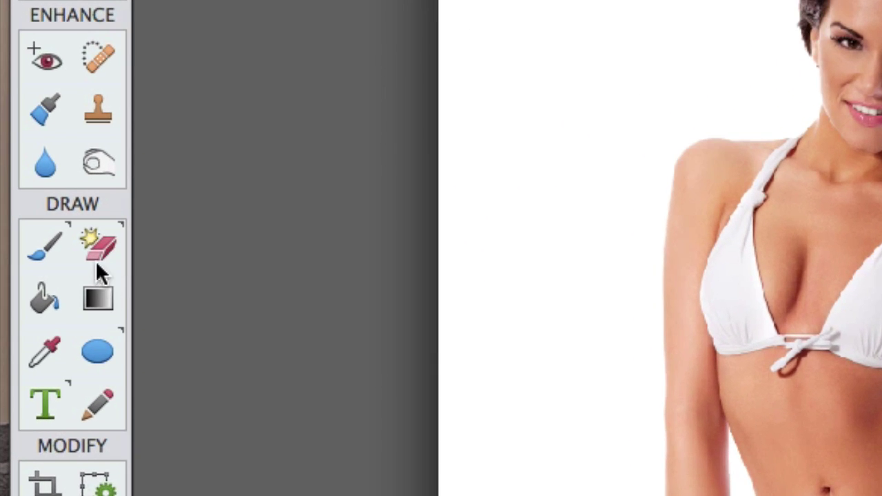
pyautogui.click(96, 262)
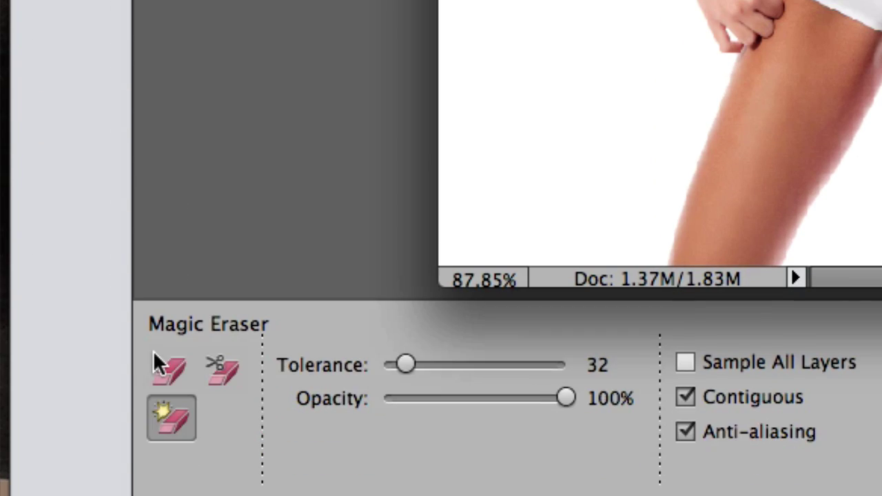
pyautogui.click(160, 367)
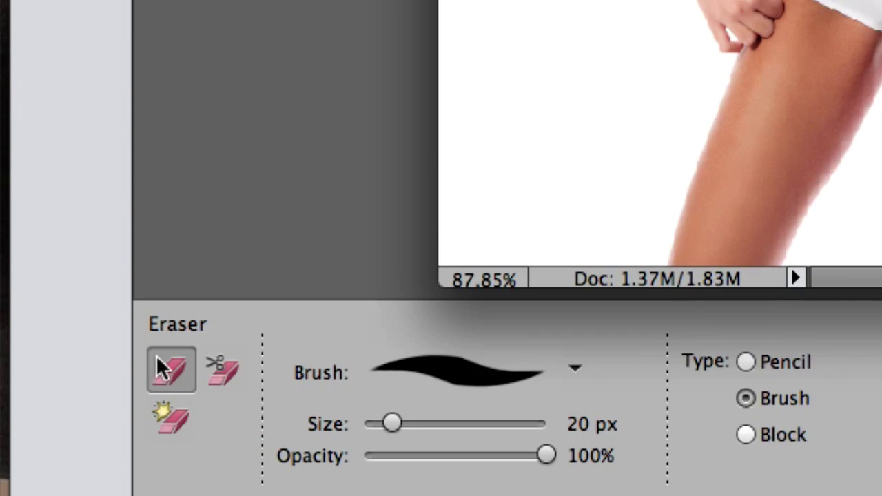
pyautogui.click(173, 421)
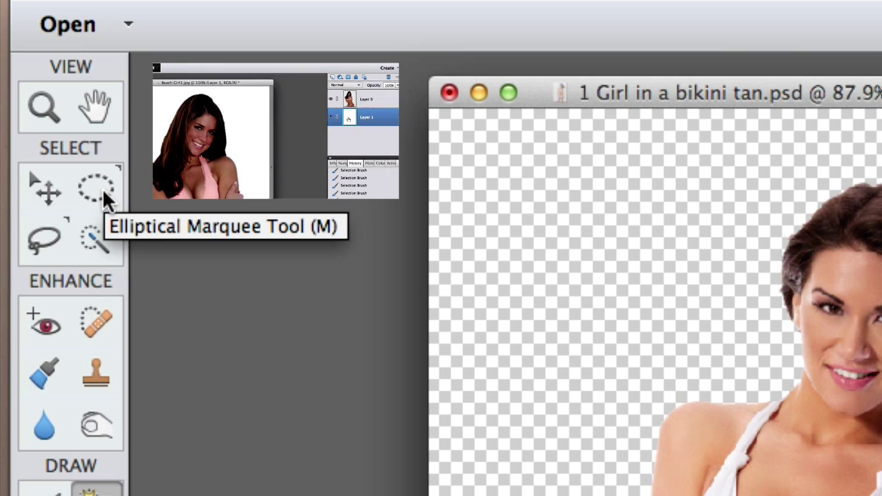
# Cut a thin flat elliptical band out across the woman's waist
pyautogui.click(102, 188)
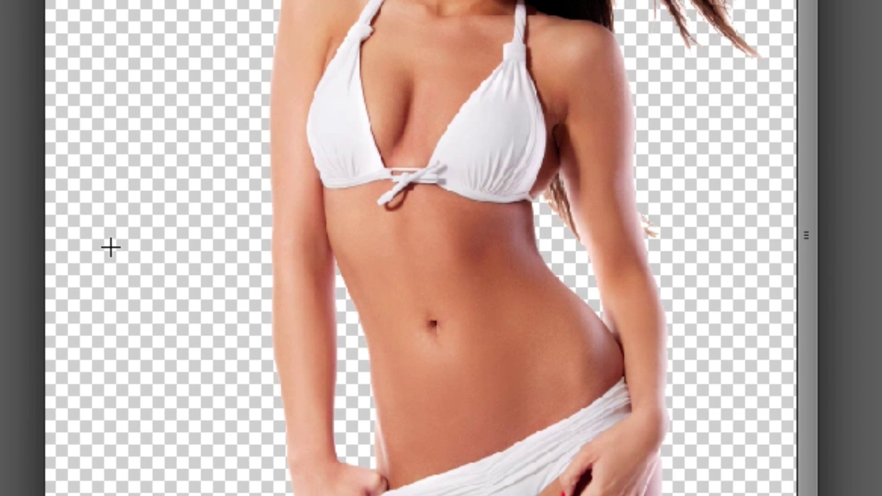
pyautogui.moveTo(111, 247); pyautogui.dragTo(690, 254)
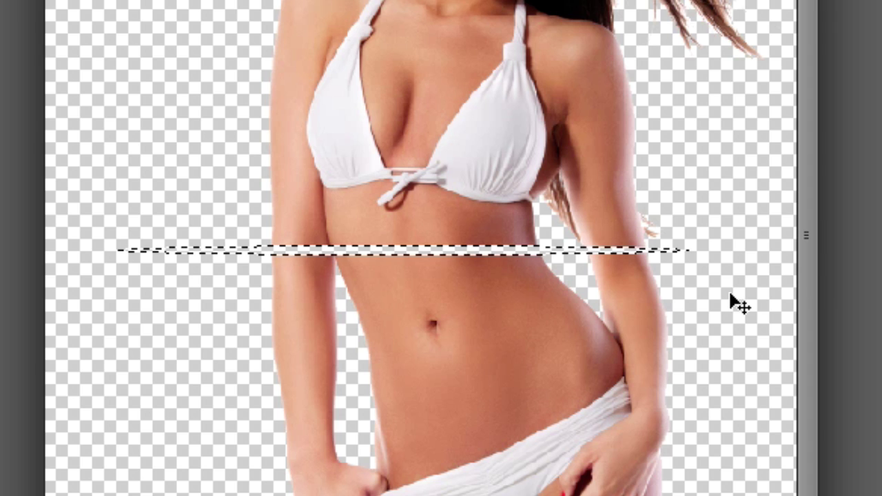
pyautogui.hotkey('ctrl', 'x')
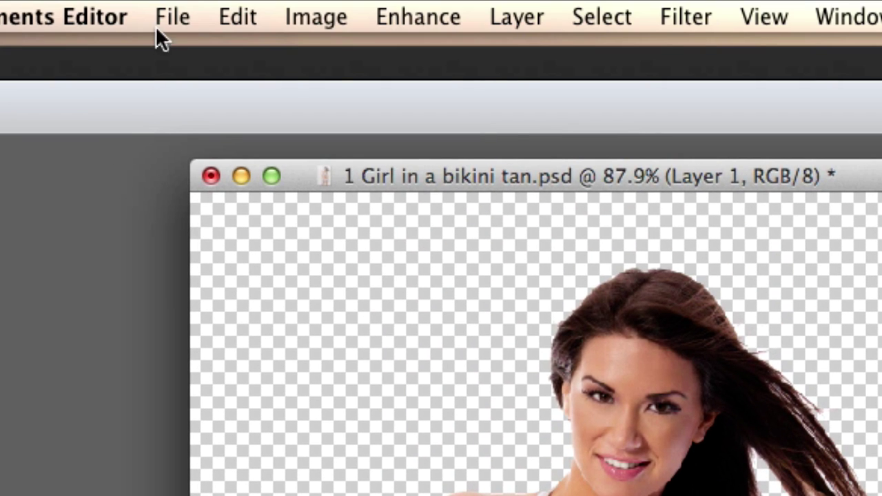
# Create a new blank Untitled-1 document and place its window on the right
pyautogui.click(170, 21)
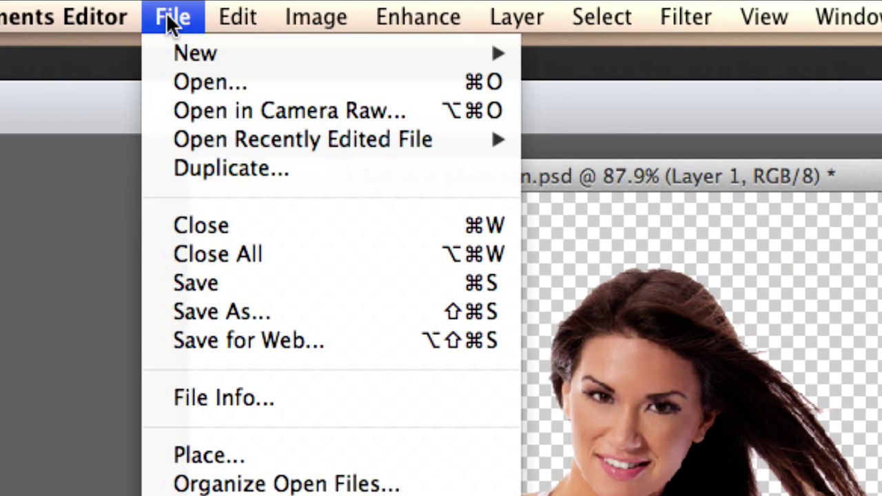
pyautogui.moveTo(180, 49)
pyautogui.click(611, 62)
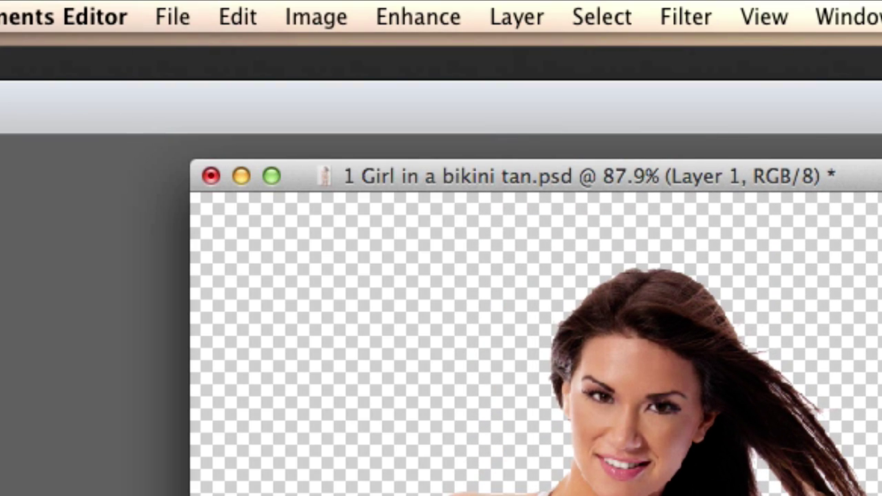
pyautogui.click(728, 101)
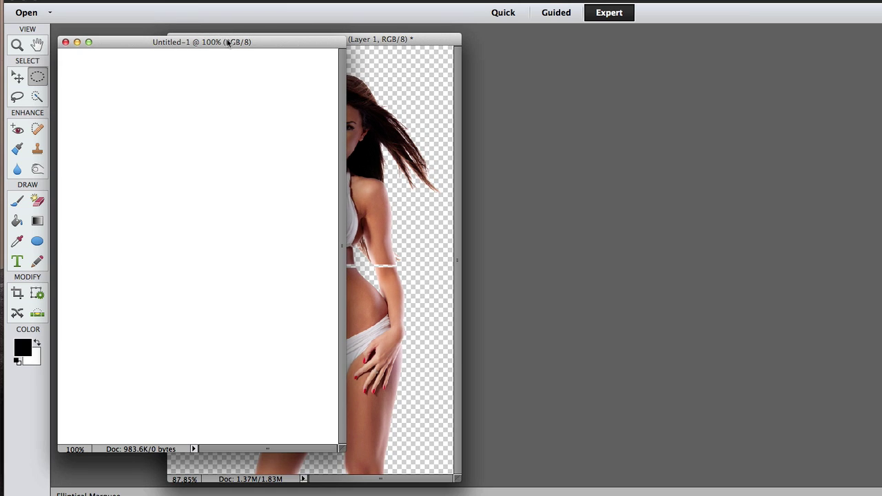
pyautogui.moveTo(226, 40); pyautogui.dragTo(730, 61)
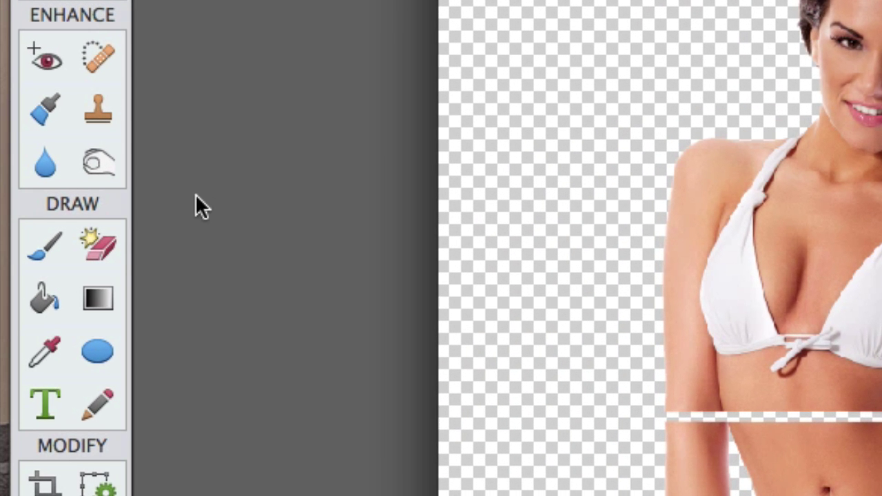
# Erase the lower body below the band with a 101 px Eraser
pyautogui.click(114, 236)
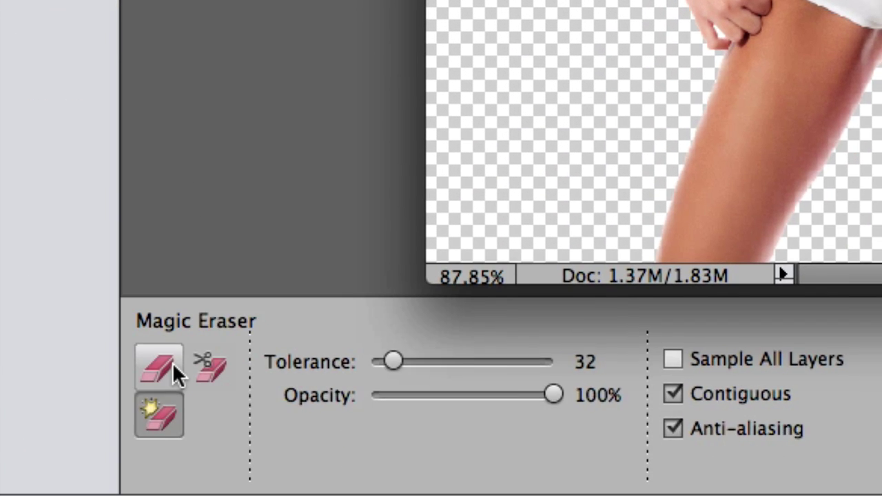
pyautogui.click(173, 364)
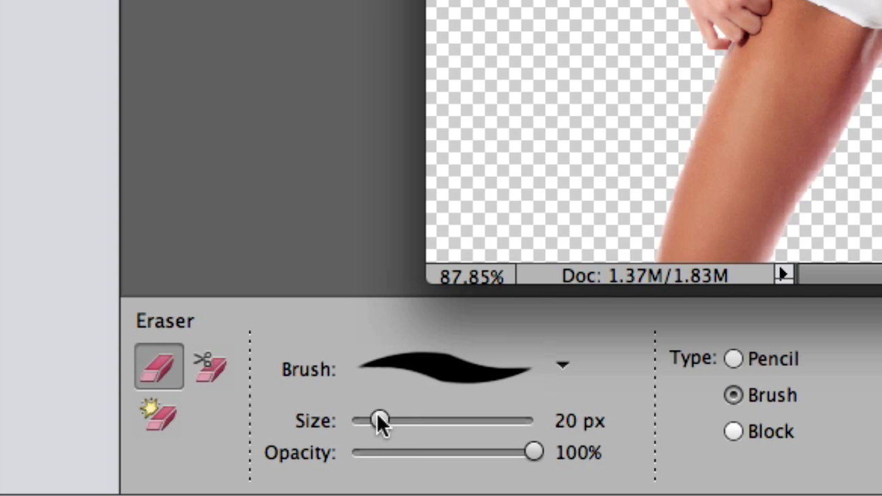
pyautogui.moveTo(376, 414); pyautogui.dragTo(468, 414)
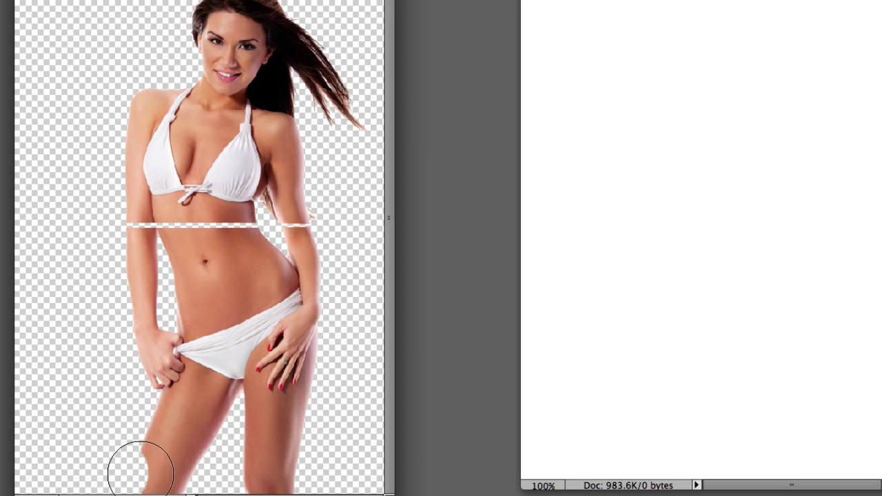
pyautogui.moveTo(138, 468)
pyautogui.mouseDown()
pyautogui.moveTo(289, 448)
pyautogui.moveTo(361, 409)
pyautogui.moveTo(184, 363)
pyautogui.moveTo(84, 311)
pyautogui.moveTo(322, 268)
pyautogui.moveTo(293, 257)
pyautogui.moveTo(128, 260)
pyautogui.moveTo(152, 258)
pyautogui.mouseUp()
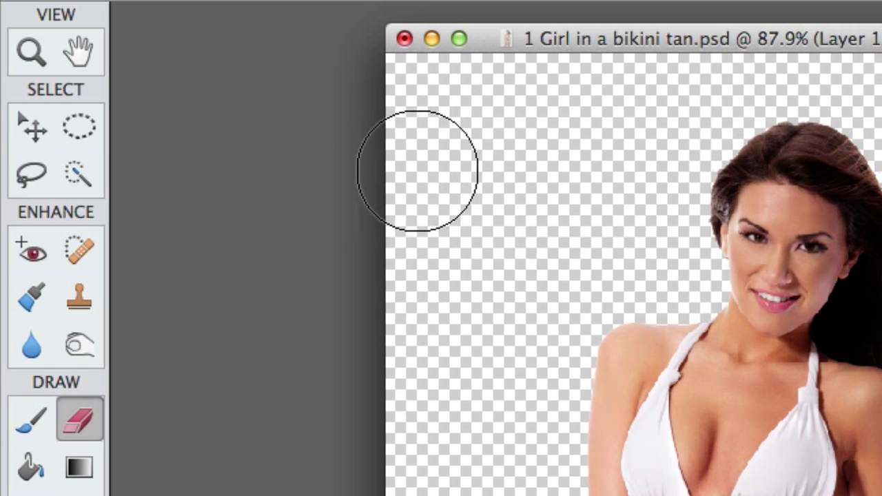
# Copy the upper body into Untitled-1, then restore the lower body on the bikini photo and deselect
pyautogui.click(35, 128)
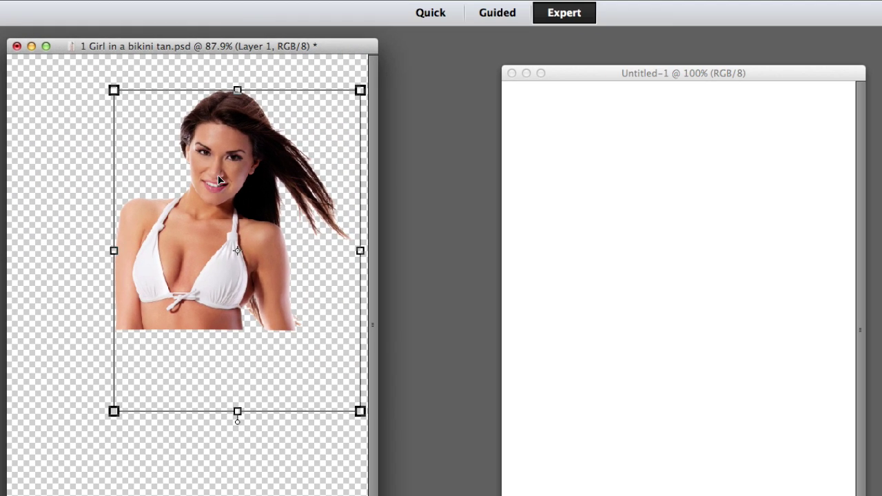
pyautogui.moveTo(256, 183); pyautogui.dragTo(672, 209)
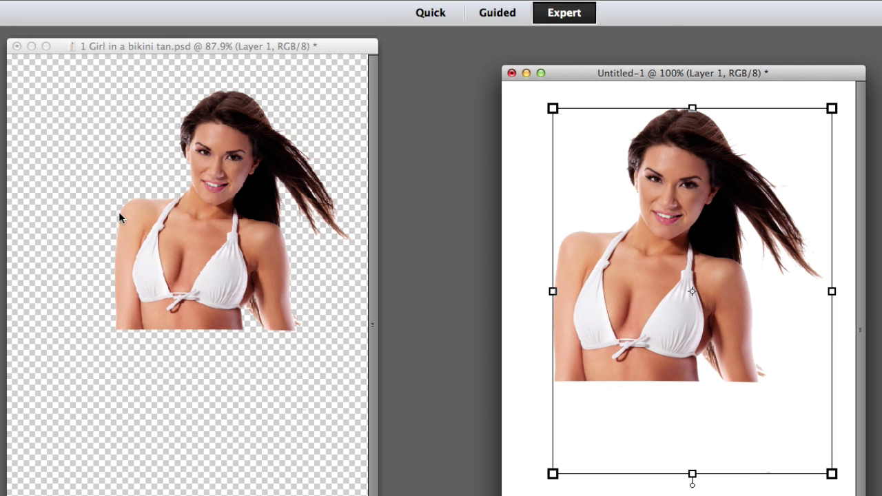
pyautogui.click(211, 233)
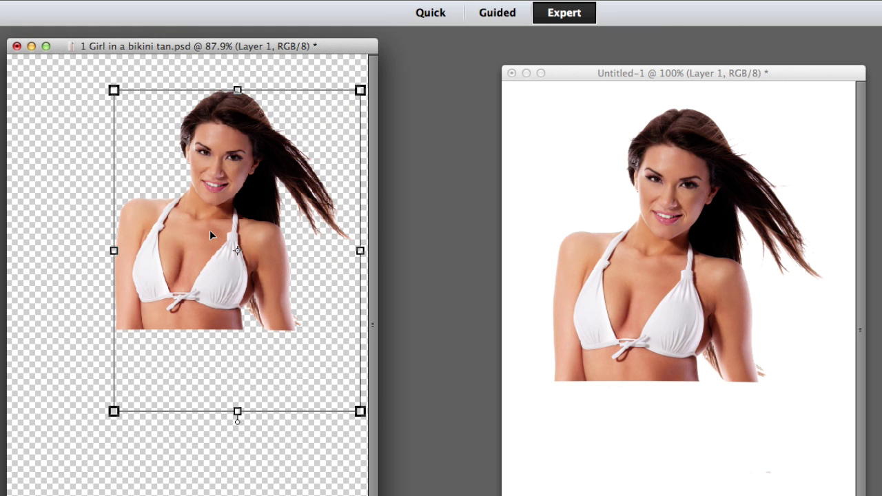
pyautogui.hotkey('ctrl', 'z')
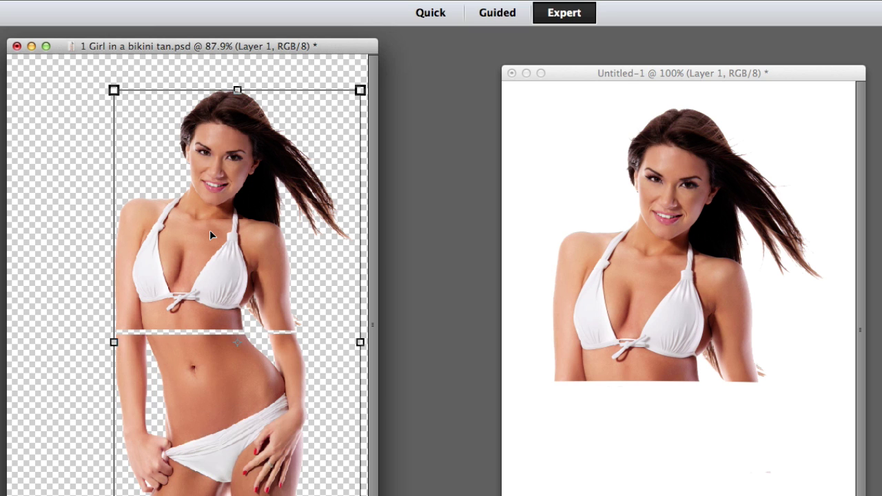
pyautogui.click(96, 252)
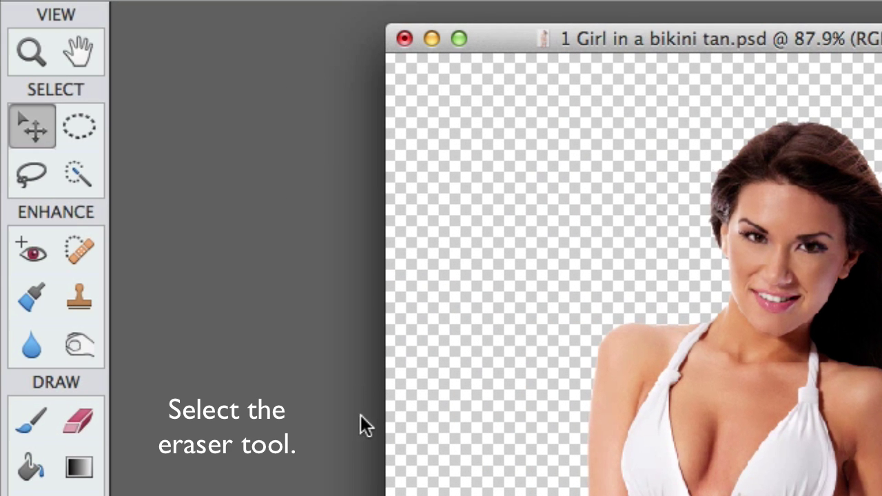
# Erase the upper body from Layer 1 and bring the Untitled-1 copy back in as Layer 2
pyautogui.click(72, 421)
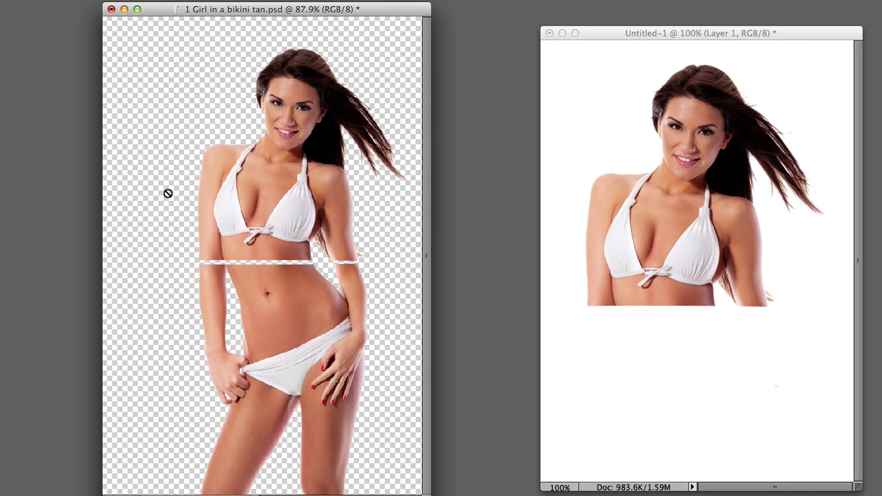
pyautogui.click(168, 194)
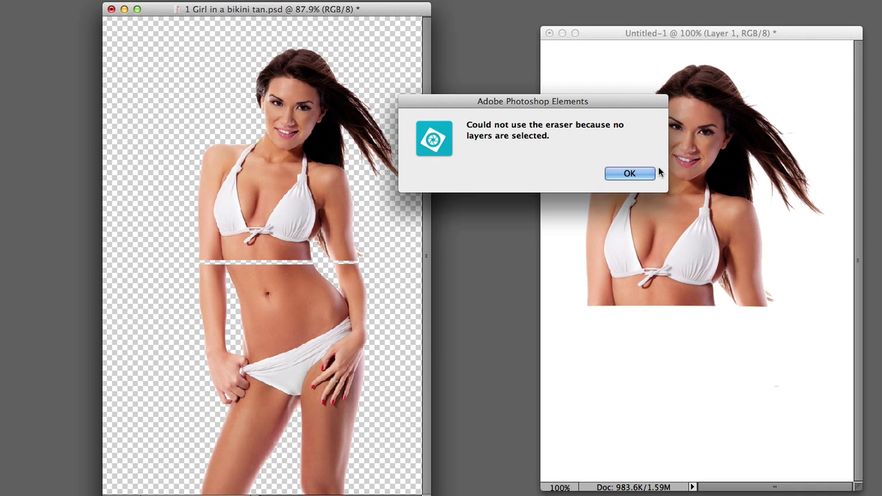
pyautogui.click(630, 174)
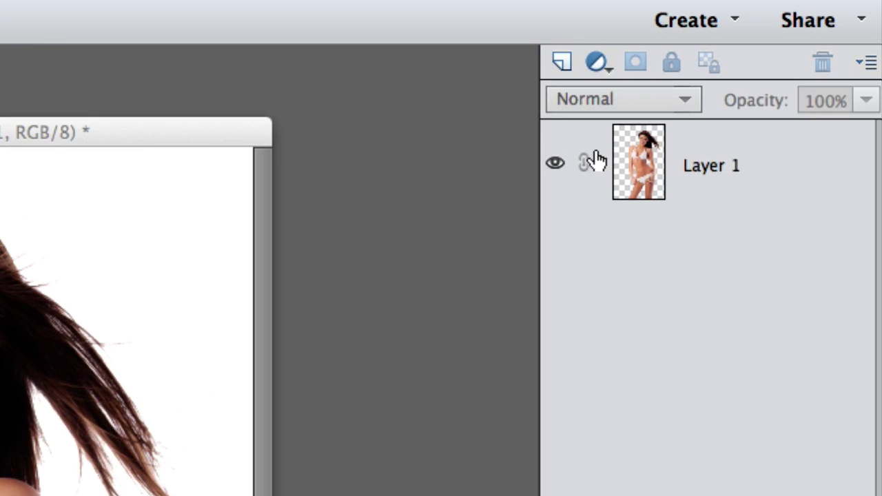
pyautogui.click(619, 160)
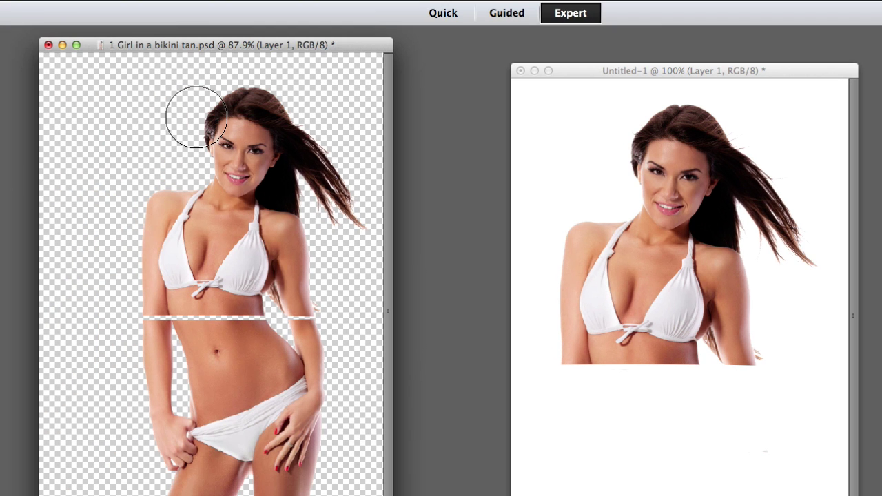
pyautogui.moveTo(196, 117)
pyautogui.mouseDown()
pyautogui.moveTo(320, 138)
pyautogui.moveTo(223, 213)
pyautogui.moveTo(252, 256)
pyautogui.moveTo(143, 284)
pyautogui.moveTo(302, 286)
pyautogui.moveTo(232, 210)
pyautogui.mouseUp()
pyautogui.press('v')
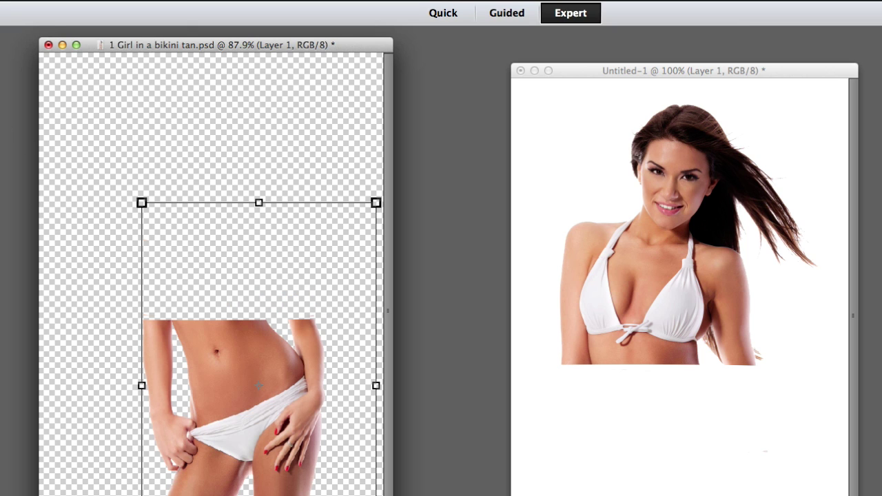
pyautogui.moveTo(717, 184); pyautogui.dragTo(264, 165)
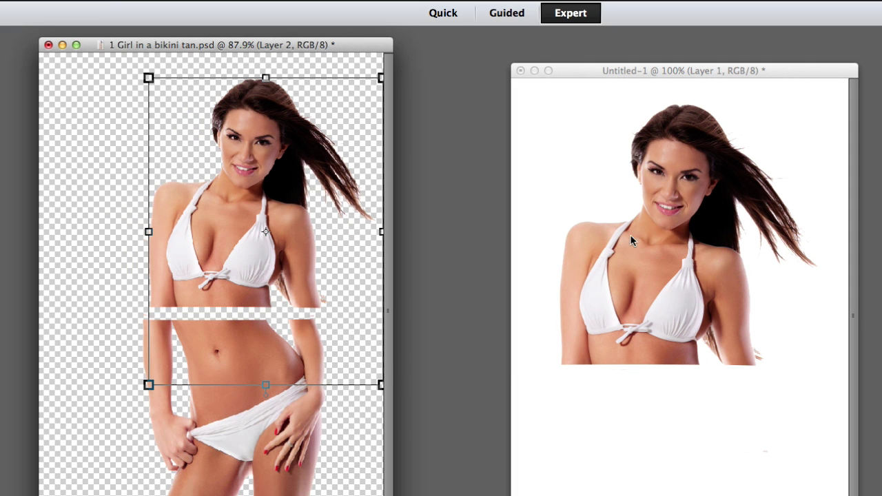
# Close Untitled-1 without saving and reposition the bikini document window
pyautogui.click(558, 70)
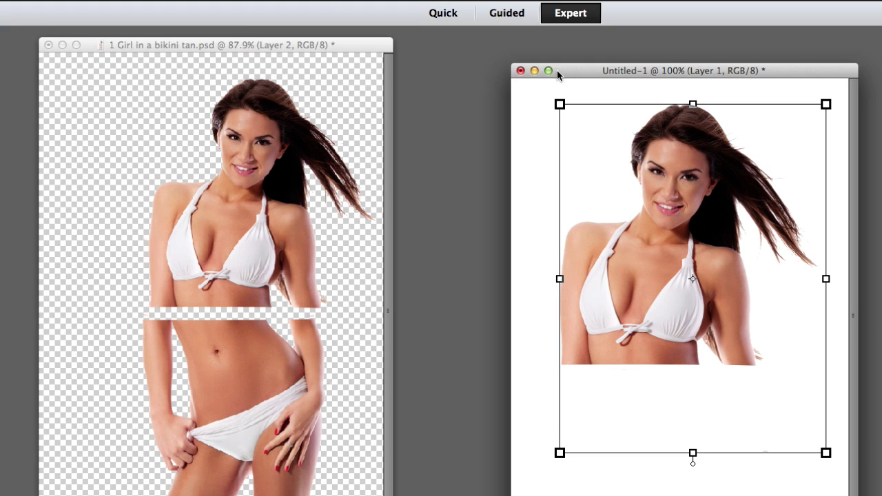
pyautogui.click(521, 72)
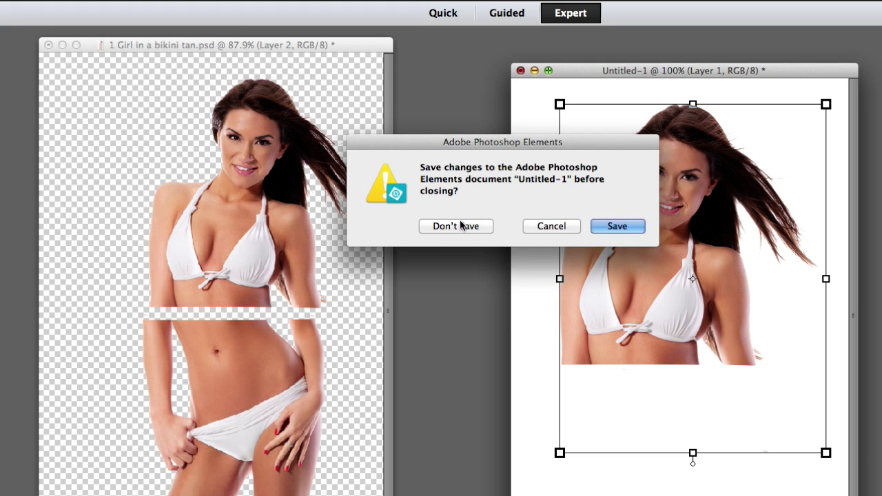
pyautogui.click(462, 227)
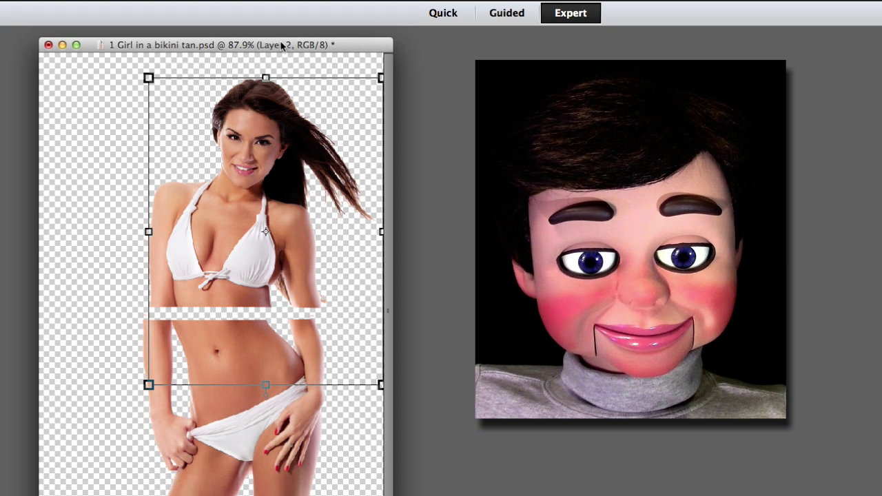
pyautogui.moveTo(280, 46); pyautogui.dragTo(792, 46)
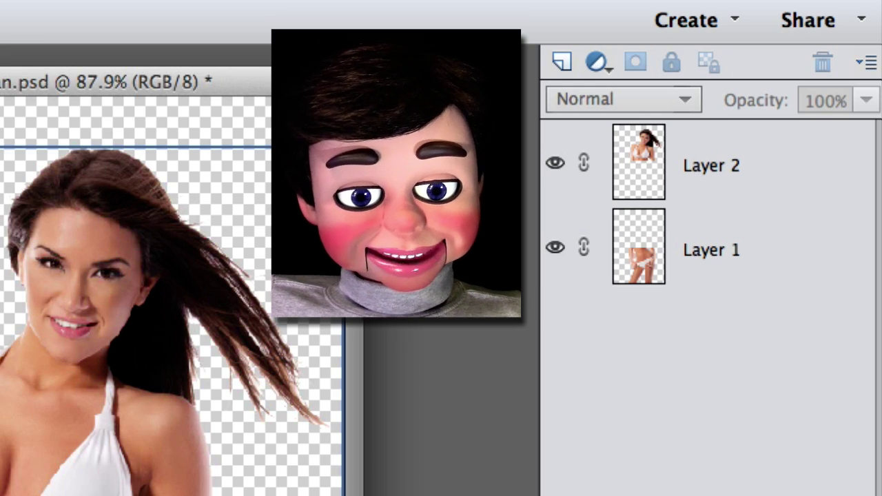
# Move the upper body up and right, and nudge the lower body slightly left
pyautogui.moveTo(6, 455); pyautogui.dragTo(281, 240)
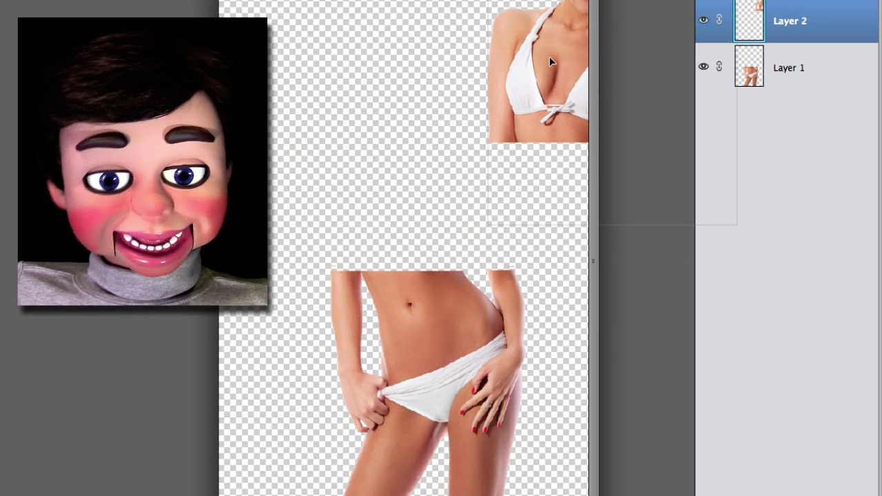
pyautogui.moveTo(550, 62); pyautogui.dragTo(556, 42)
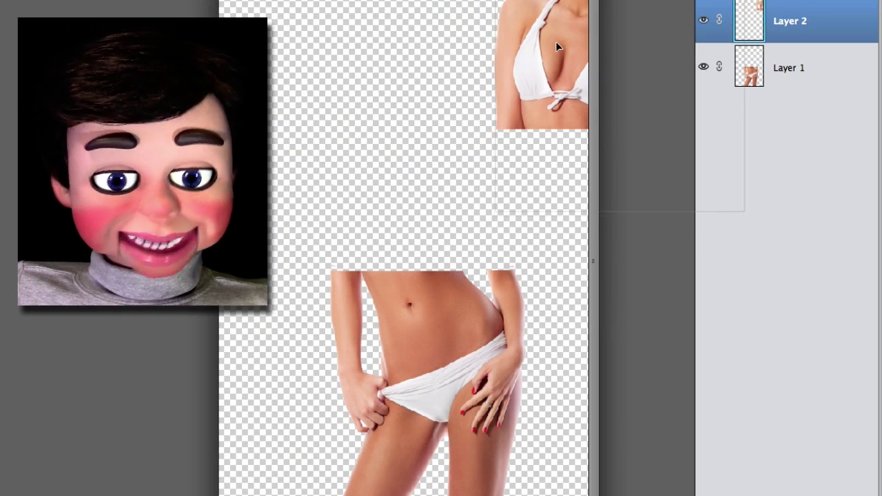
pyautogui.click(400, 391)
pyautogui.moveTo(400, 391); pyautogui.dragTo(377, 391)
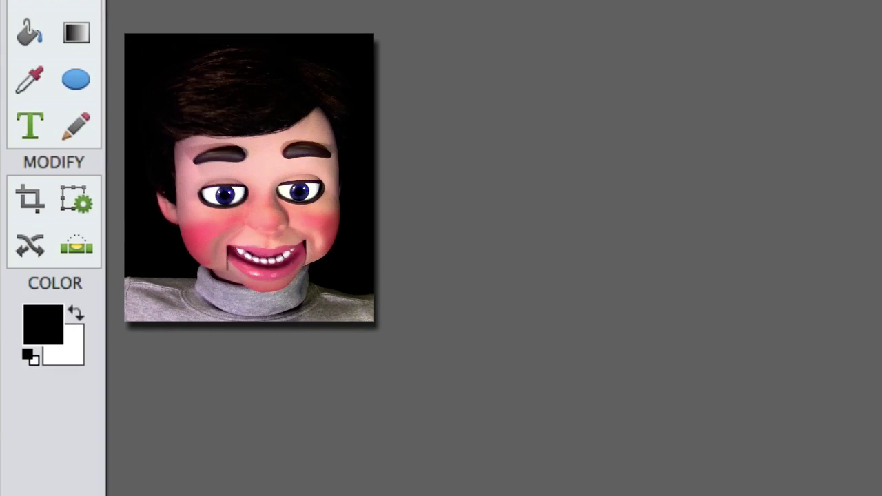
# Set the foreground colour to hue 200, pale grey-blue #c8cfd2
pyautogui.click(51, 318)
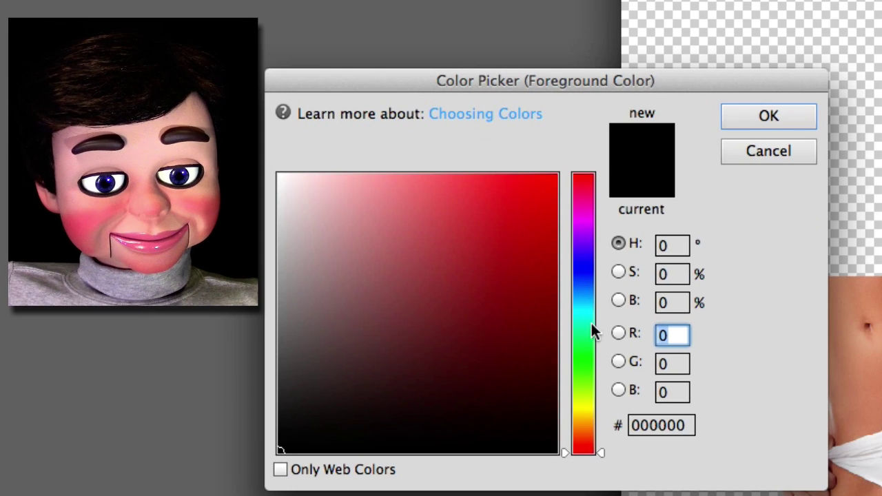
pyautogui.click(586, 300)
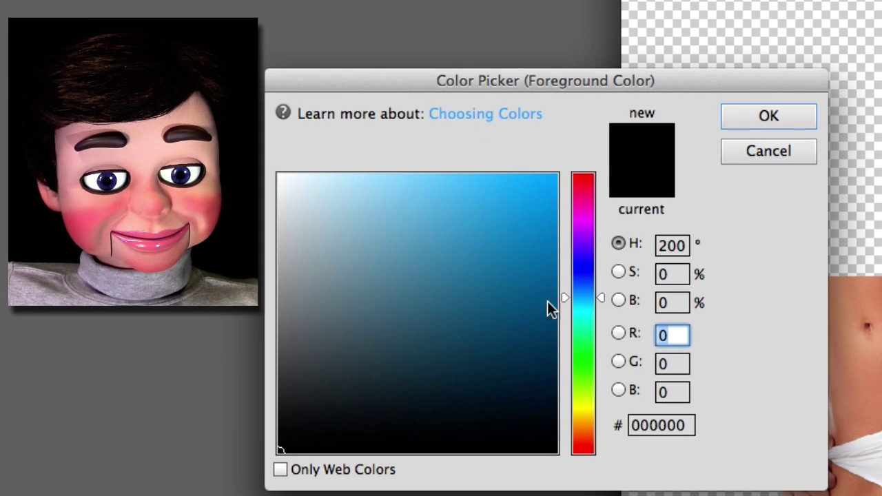
pyautogui.moveTo(343, 311)
pyautogui.mouseDown()
pyautogui.moveTo(315, 284)
pyautogui.moveTo(291, 223)
pyautogui.mouseUp()
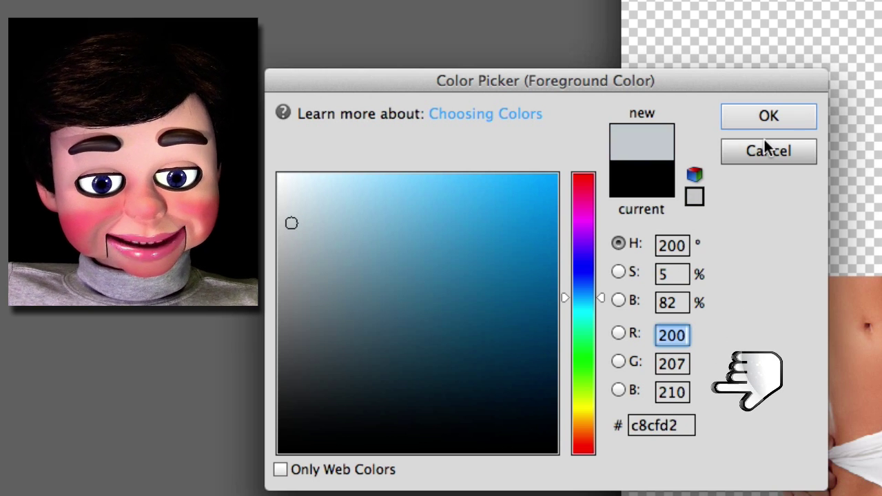
pyautogui.click(772, 116)
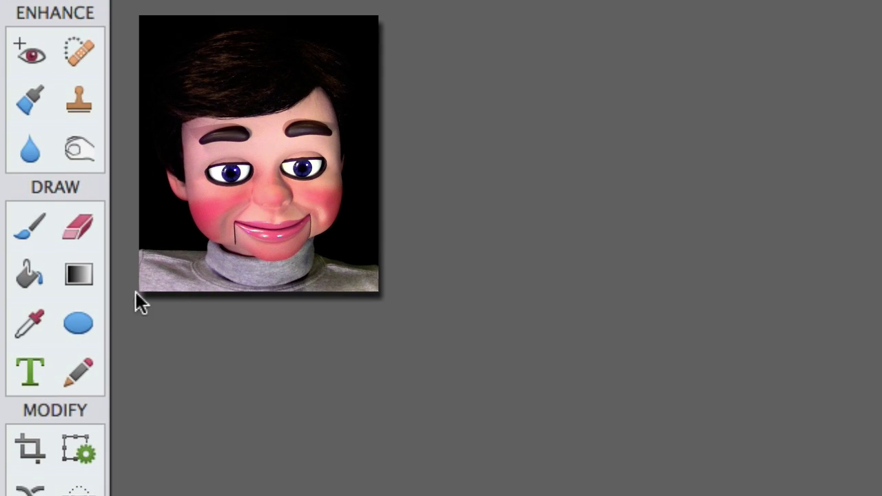
# At 300% zoom, draw a flat ellipse across the lower body's cut waist and commit it
pyautogui.click(88, 321)
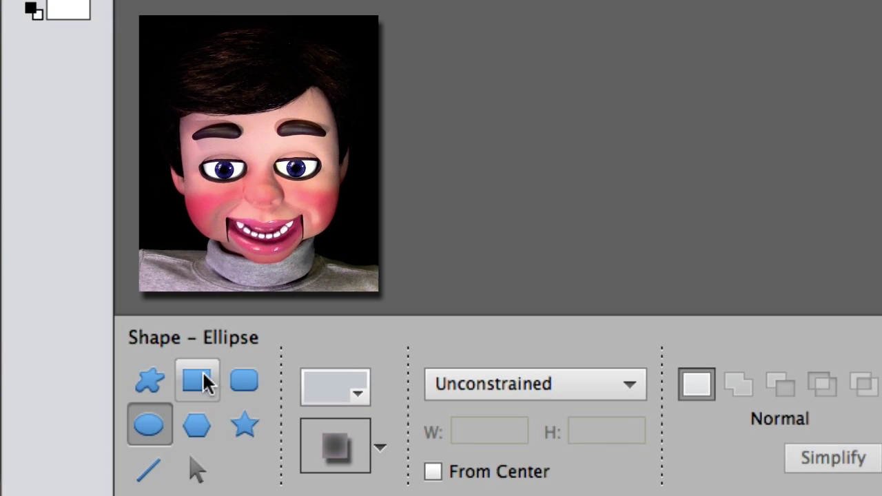
pyautogui.click(199, 382)
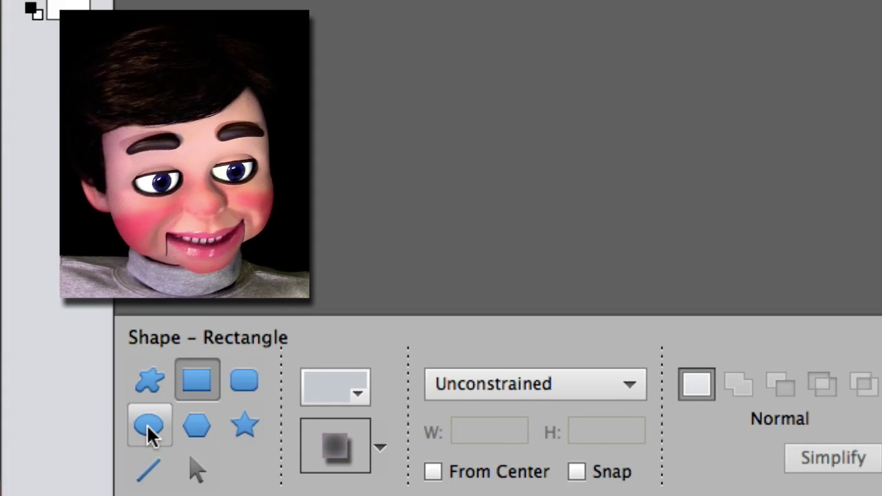
pyautogui.click(148, 426)
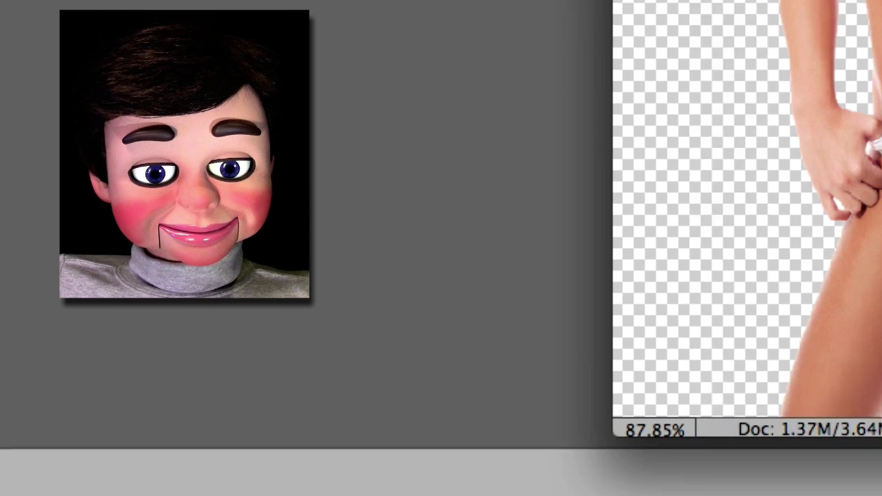
pyautogui.click(631, 427)
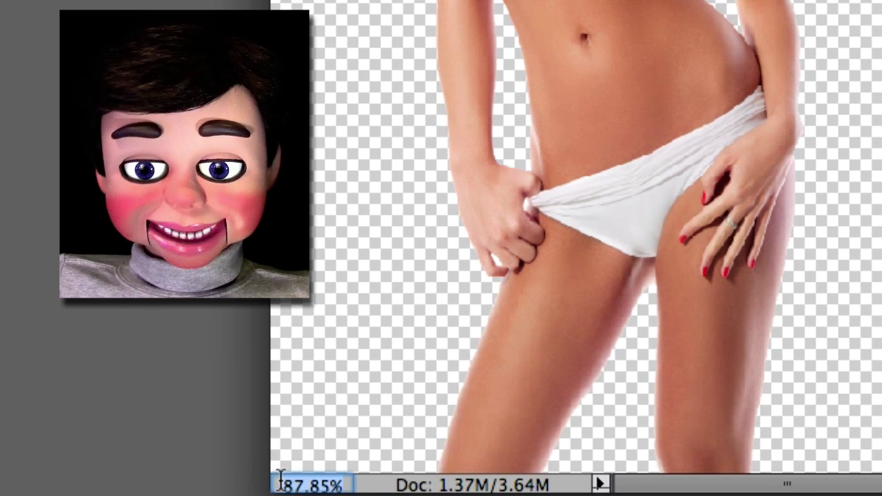
pyautogui.write('300')
pyautogui.press('Return')
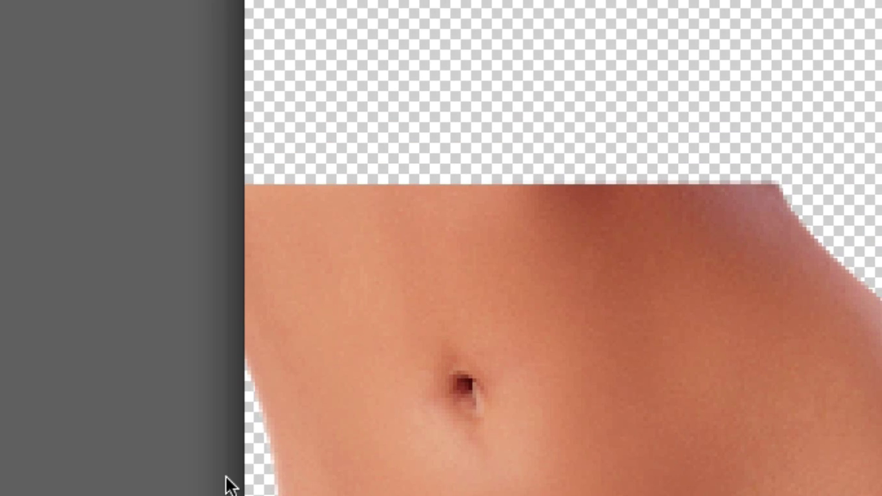
pyautogui.moveTo(228, 486); pyautogui.dragTo(153, 476)
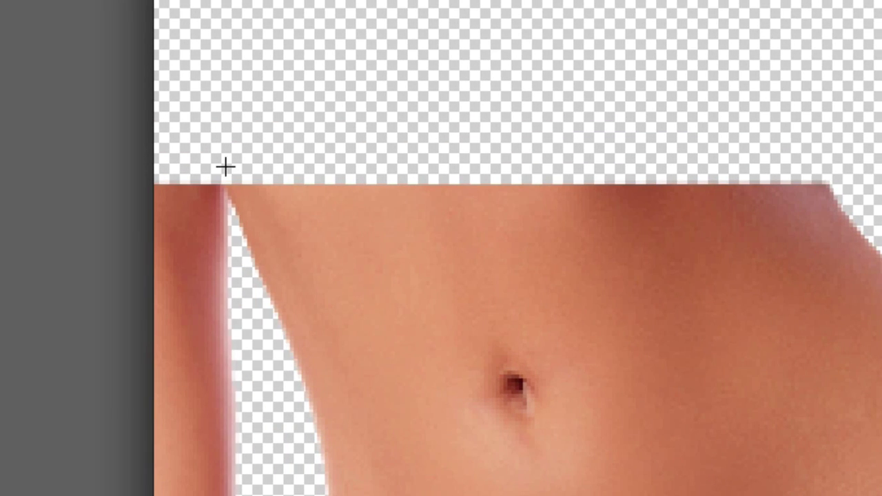
pyautogui.moveTo(282, 189); pyautogui.dragTo(829, 211)
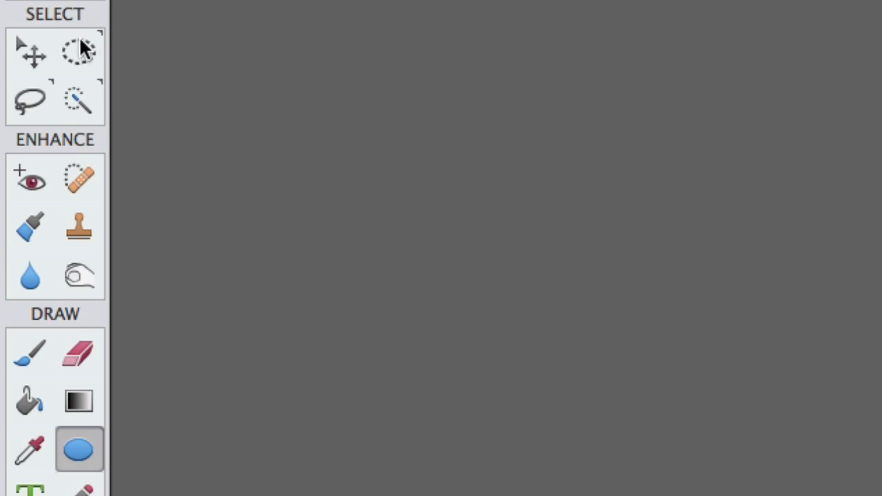
pyautogui.click(29, 41)
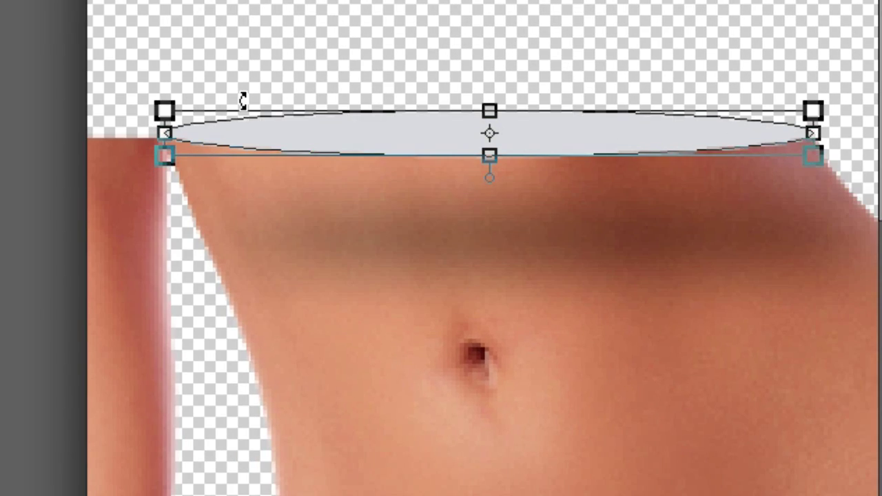
pyautogui.press('Return')
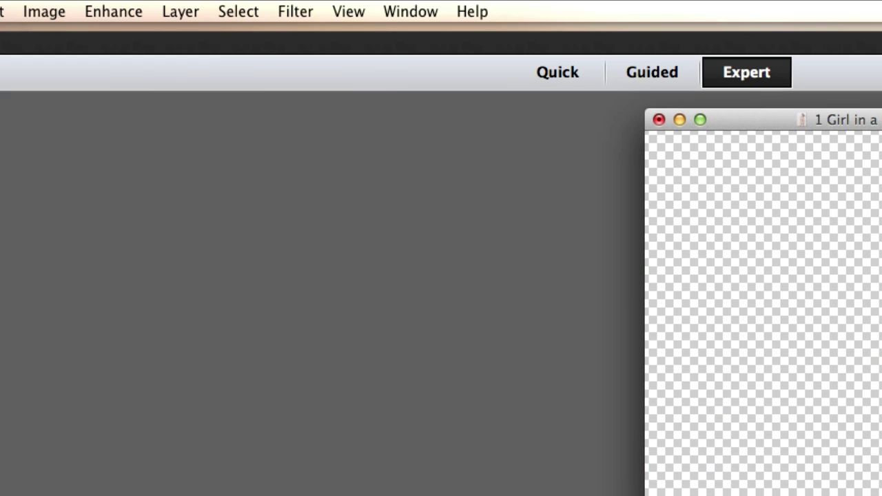
# Turn off the ellipse's drop shadow in Layer Style Settings, keeping the glow enabled
pyautogui.click(182, 11)
pyautogui.moveTo(189, 137)
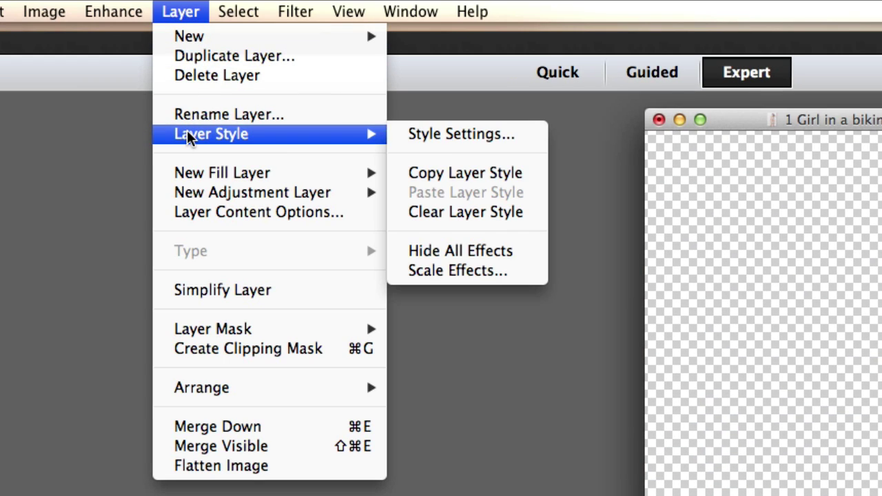
pyautogui.click(428, 134)
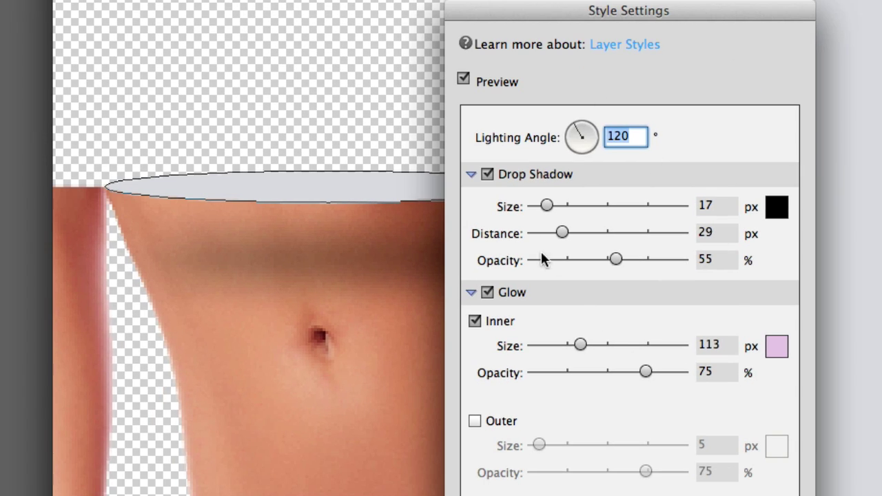
pyautogui.click(487, 174)
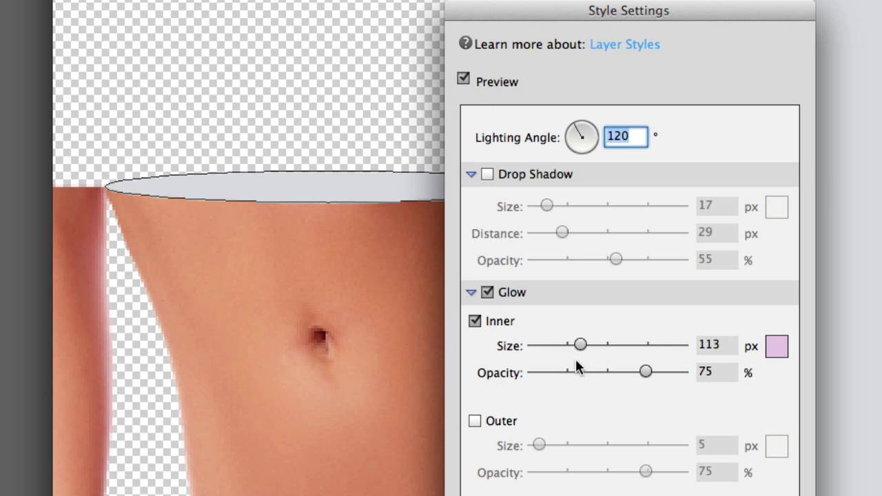
pyautogui.click(488, 292)
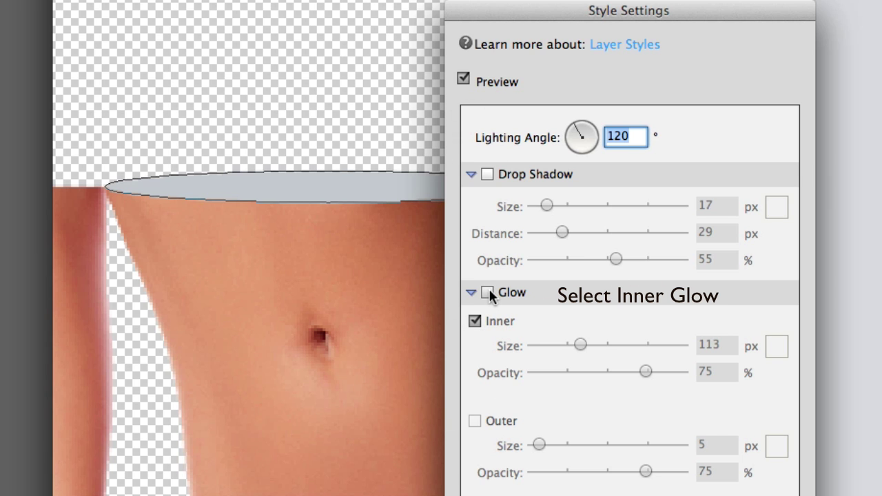
pyautogui.click(488, 292)
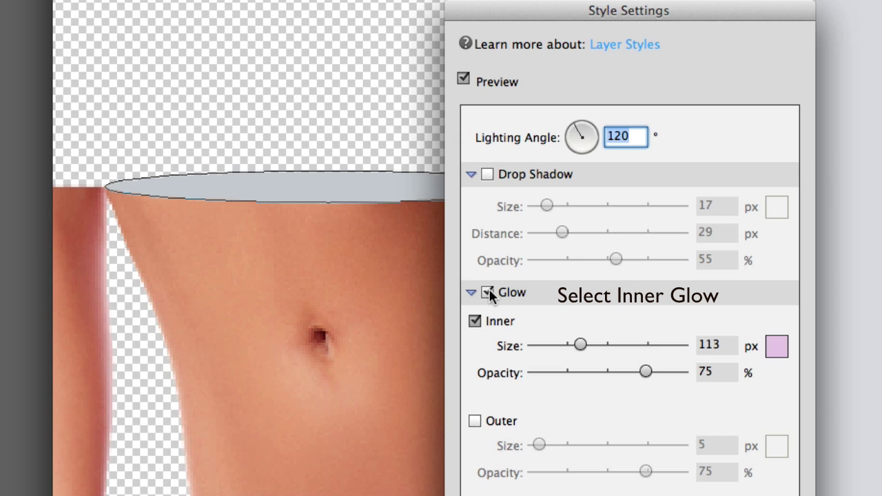
# Set the Inner Glow colour to grey #a0aaac
pyautogui.doubleClick(779, 348)
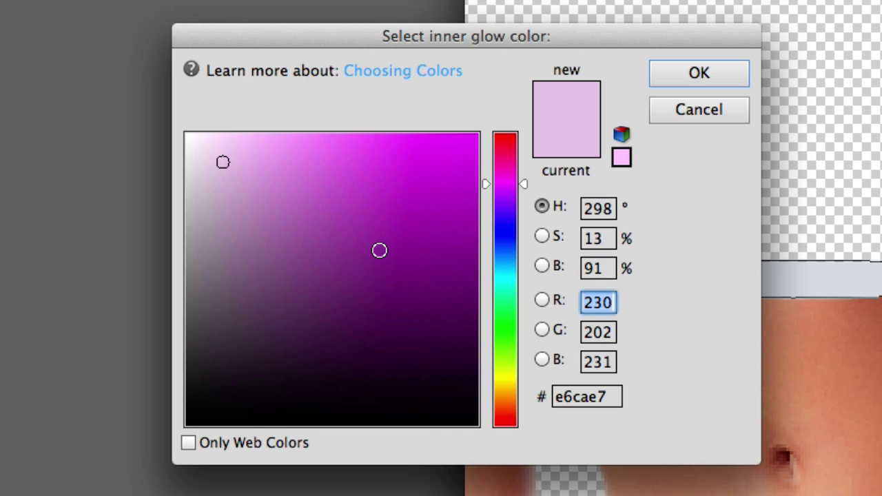
pyautogui.moveTo(494, 284)
pyautogui.mouseDown()
pyautogui.moveTo(502, 277)
pyautogui.moveTo(492, 270)
pyautogui.mouseUp()
pyautogui.click(218, 323)
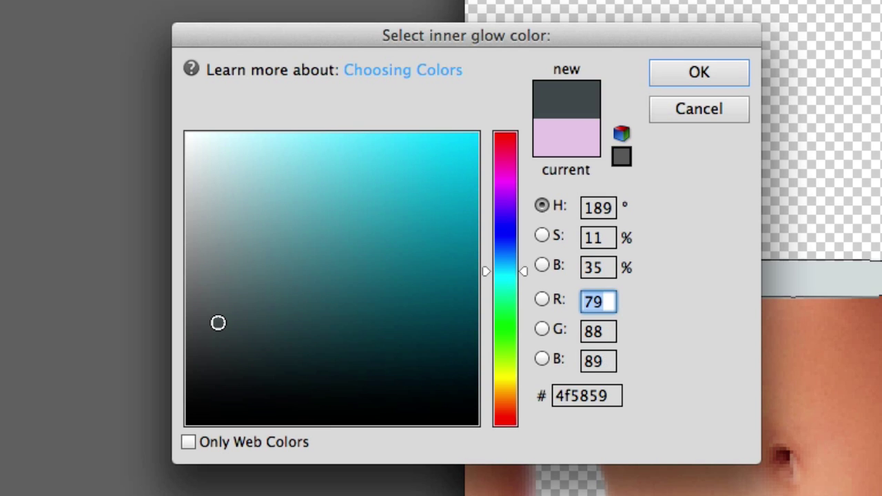
pyautogui.click(214, 285)
pyautogui.click(214, 271)
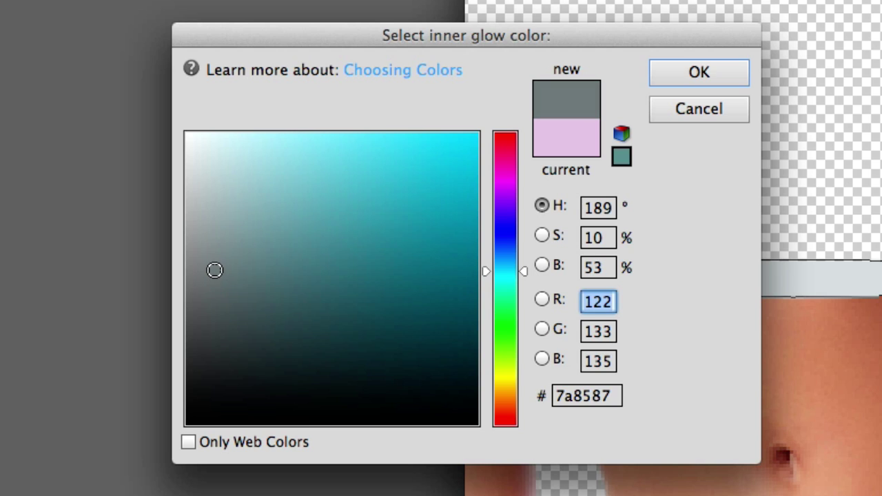
pyautogui.click(207, 211)
pyautogui.click(205, 224)
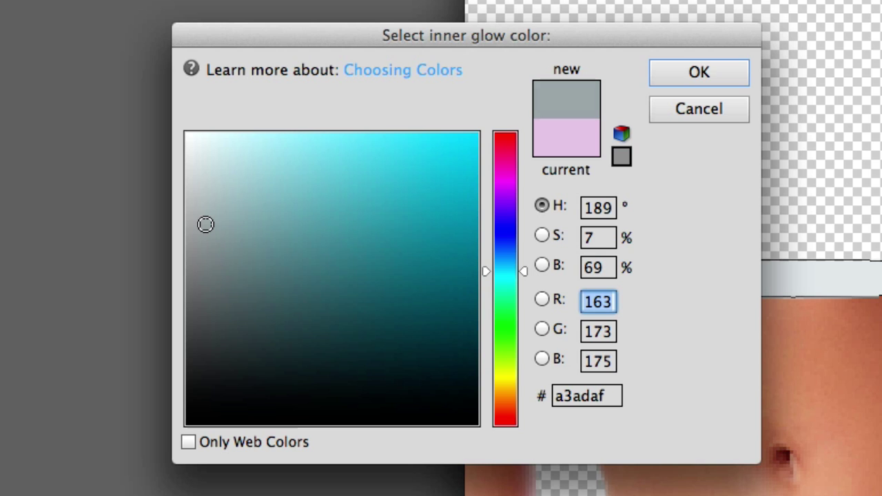
pyautogui.click(206, 230)
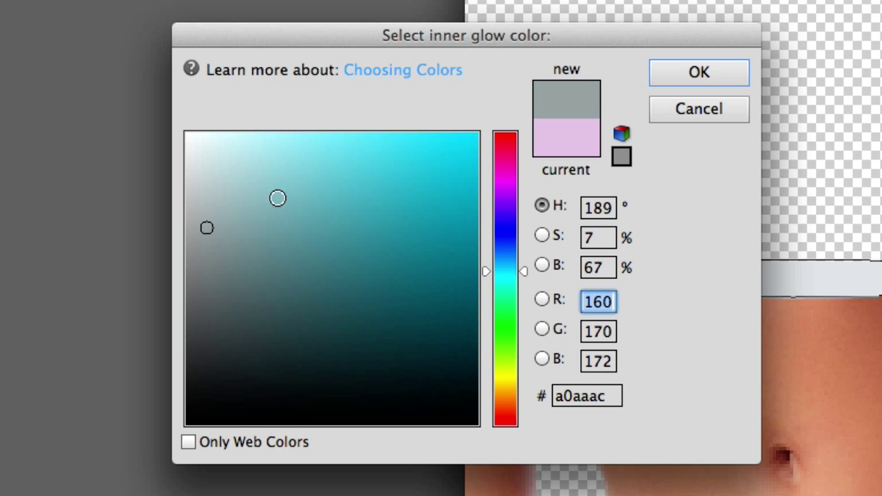
pyautogui.click(680, 73)
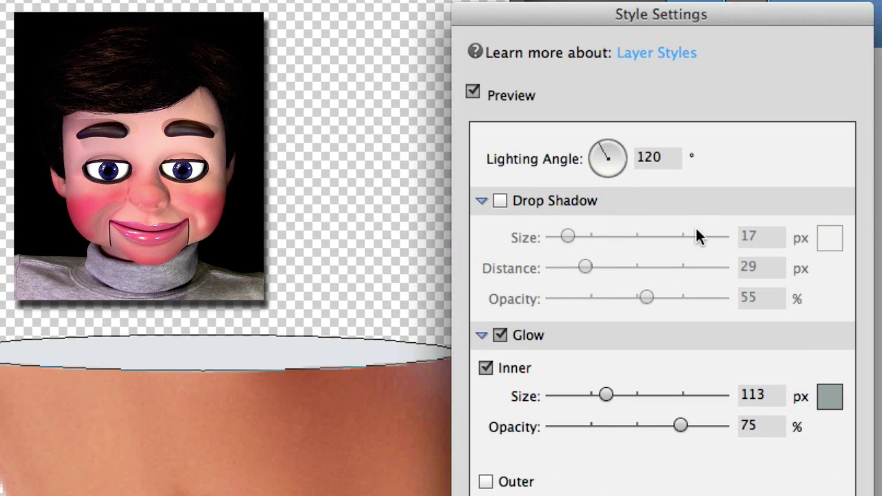
# Set the inner glow to 5 px, 75% opacity, darker grey #8a9395, and apply the style
pyautogui.click(613, 394)
pyautogui.moveTo(600, 394); pyautogui.dragTo(559, 392)
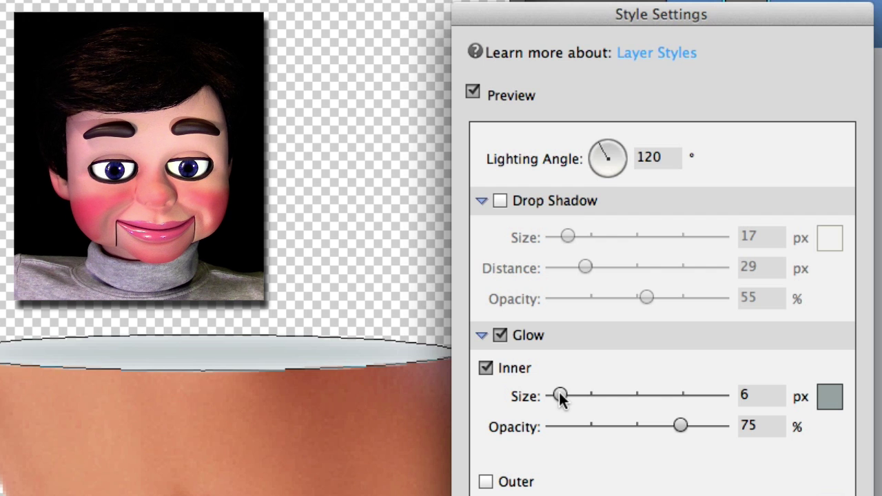
pyautogui.click(826, 402)
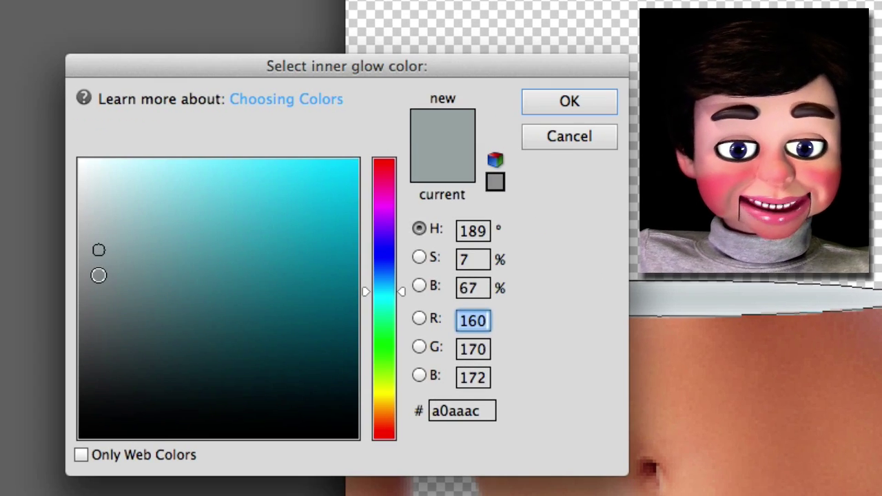
pyautogui.click(99, 275)
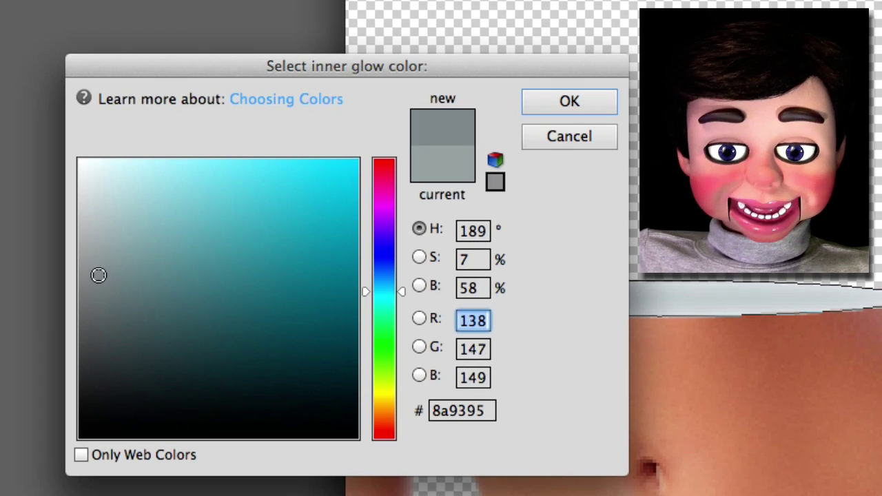
pyautogui.click(570, 102)
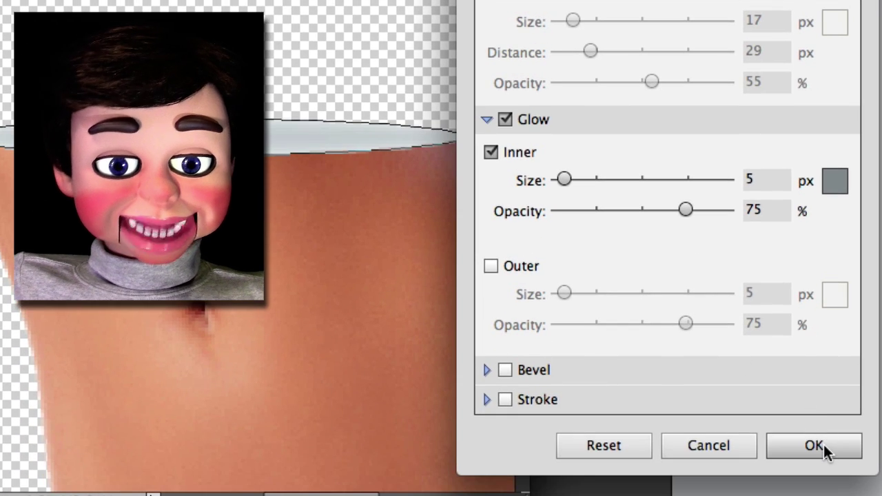
pyautogui.click(816, 446)
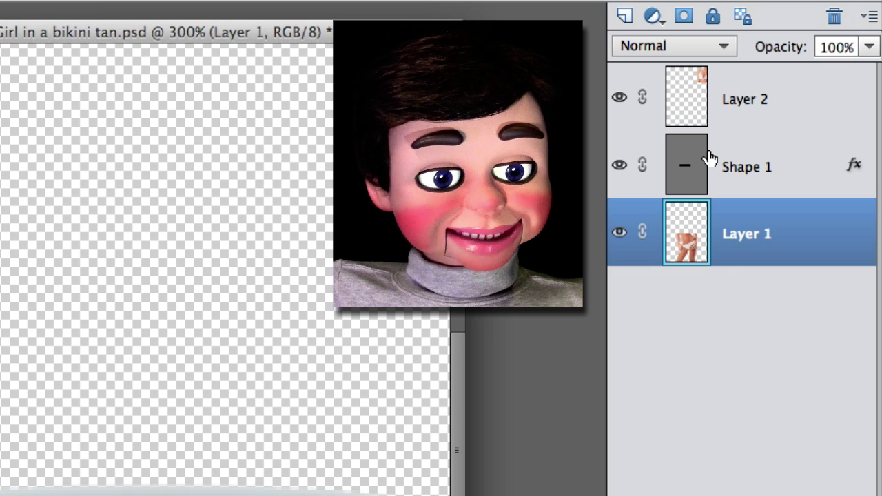
# Duplicate the Shape 1 ellipse layer twice, creating Shape 1 copy and Shape 1 copy 2
pyautogui.click(710, 159)
pyautogui.rightClick(710, 158)
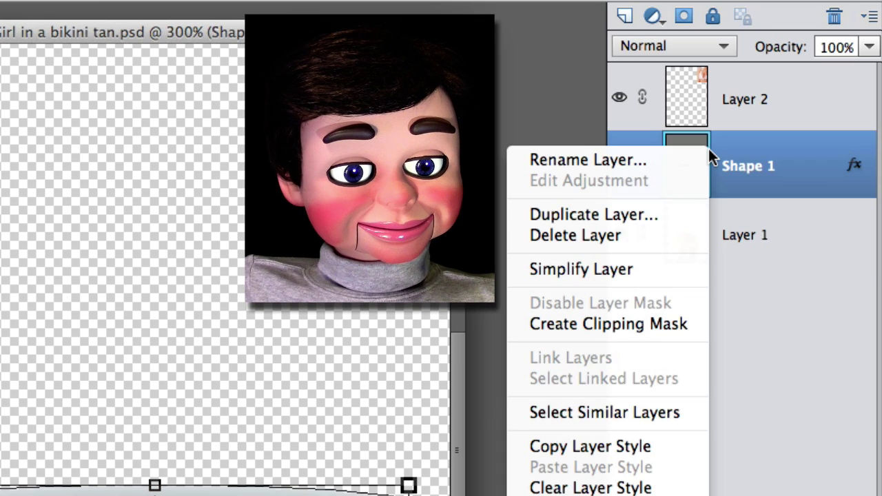
pyautogui.click(665, 209)
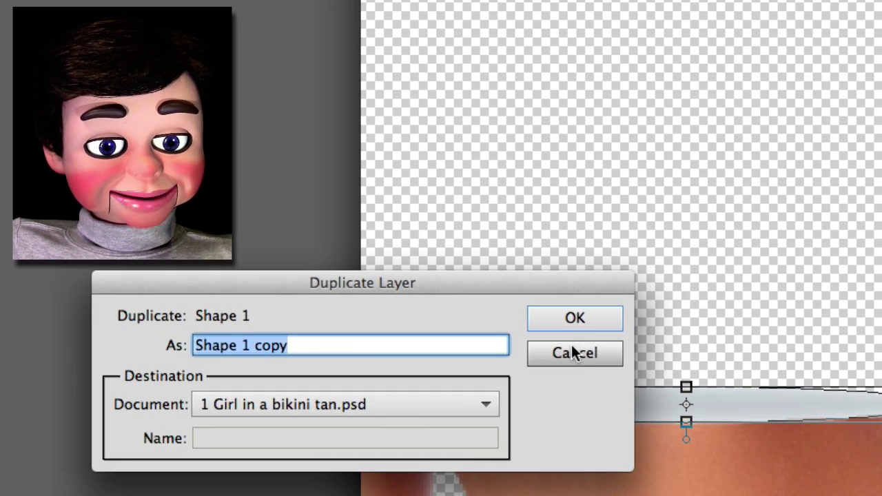
pyautogui.click(579, 319)
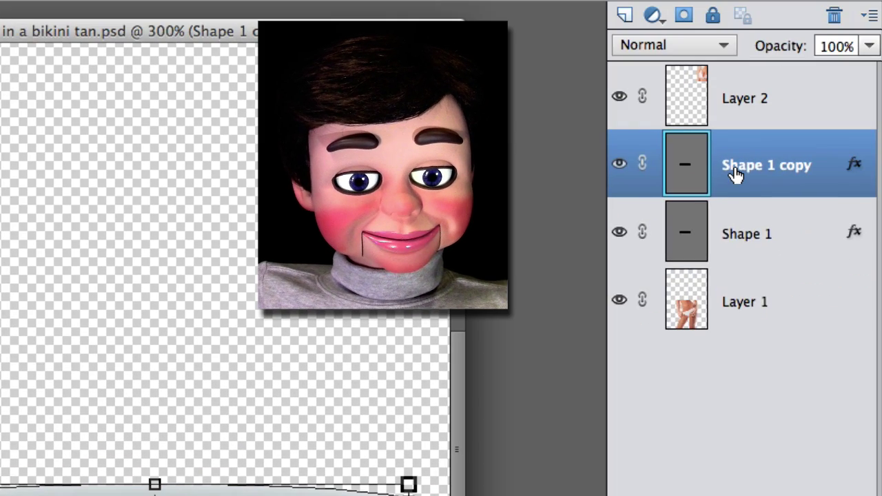
pyautogui.rightClick(734, 166)
pyautogui.click(692, 232)
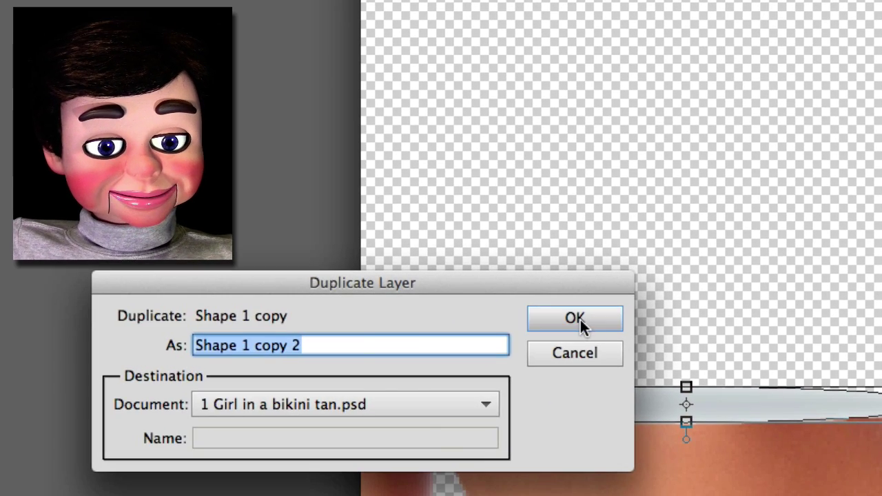
pyautogui.click(575, 319)
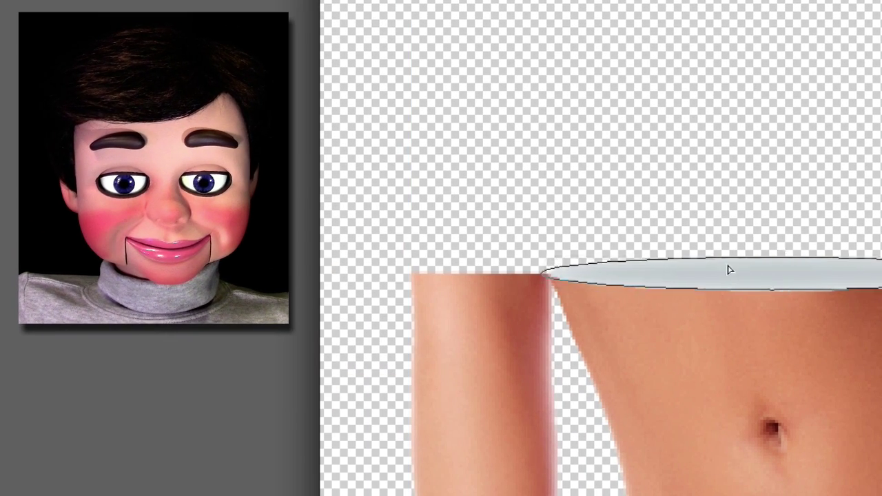
# Move one ellipse copy onto the left arm stump and narrow it into a thin grey cap
pyautogui.moveTo(560, 266); pyautogui.dragTo(355, 252)
pyautogui.moveTo(791, 256); pyautogui.dragTo(542, 255)
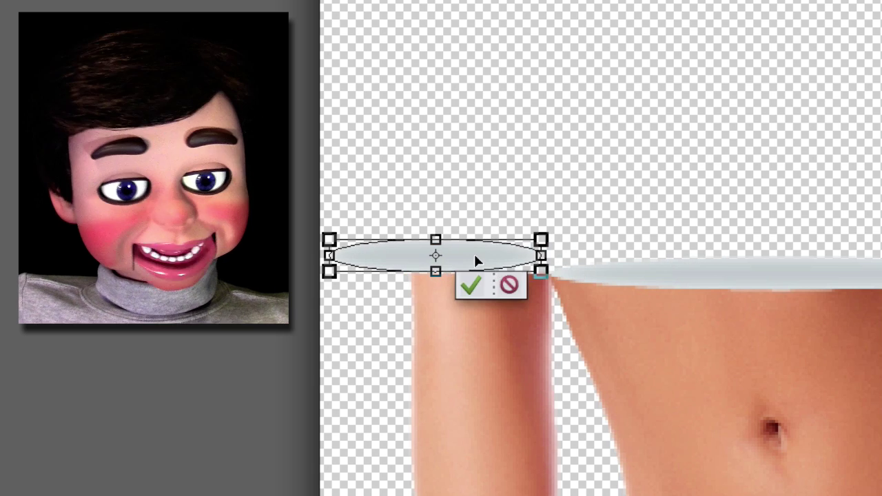
pyautogui.moveTo(476, 257); pyautogui.dragTo(526, 275)
pyautogui.moveTo(379, 271); pyautogui.dragTo(402, 266)
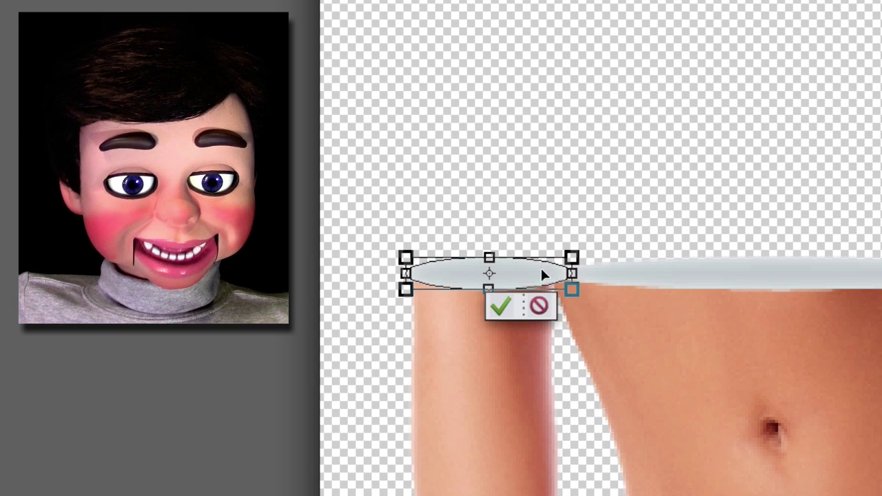
pyautogui.moveTo(571, 274); pyautogui.dragTo(549, 282)
pyautogui.moveTo(476, 256); pyautogui.dragTo(477, 267)
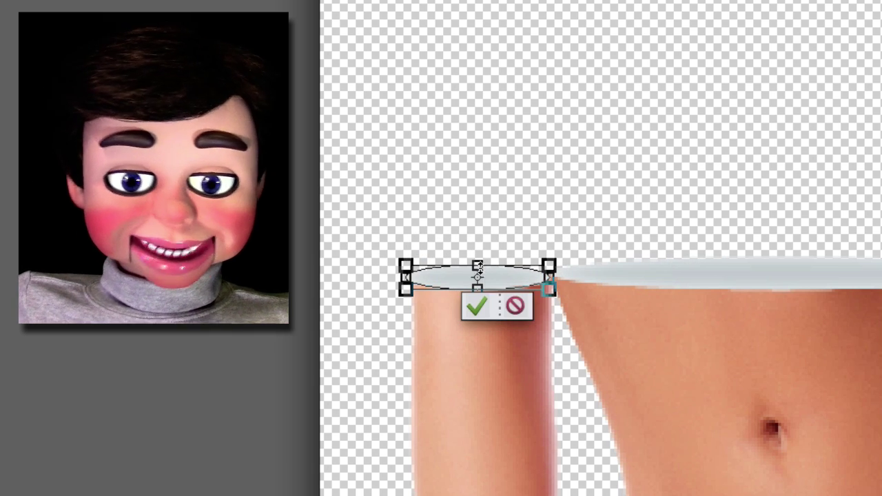
pyautogui.press('Return')
pyautogui.click(478, 282)
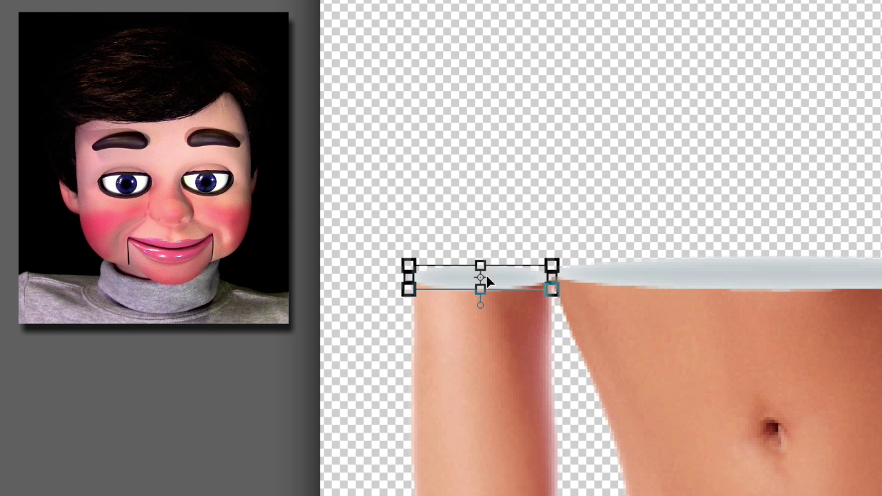
pyautogui.click(490, 188)
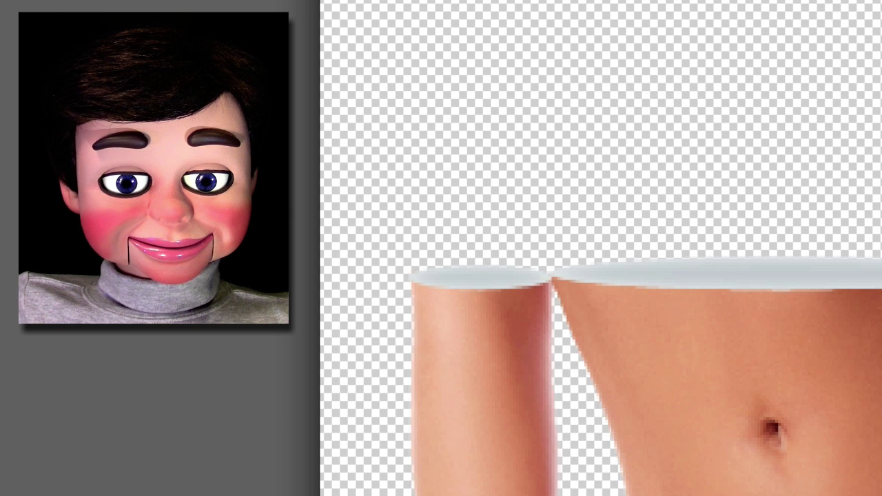
# Move the other ellipse copy onto the right arm stump, narrowing and nudging it to fit
pyautogui.moveTo(881, 405); pyautogui.dragTo(631, 406)
pyautogui.click(520, 282)
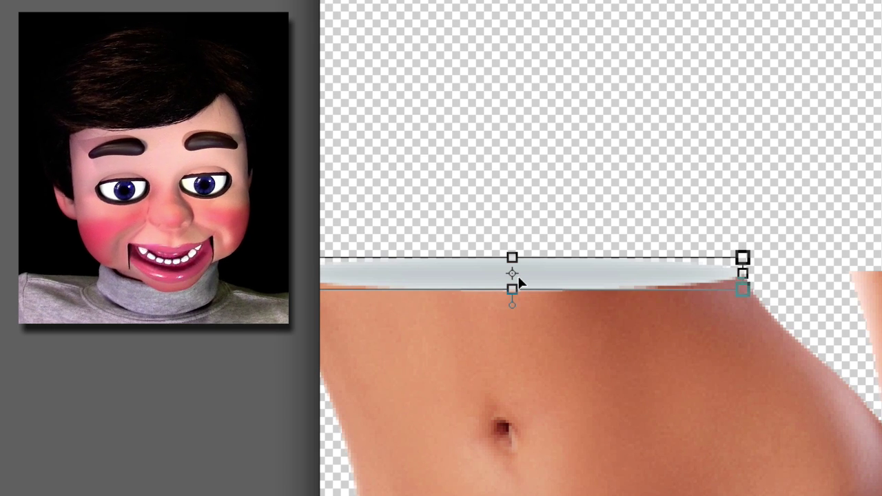
pyautogui.moveTo(520, 283); pyautogui.dragTo(702, 246)
pyautogui.moveTo(404, 240); pyautogui.dragTo(579, 240)
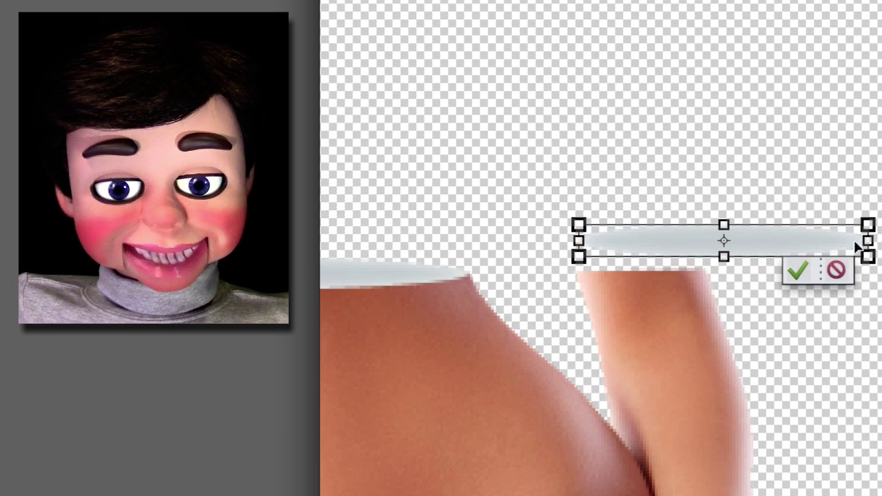
pyautogui.moveTo(869, 240); pyautogui.dragTo(662, 256)
pyautogui.press('Return')
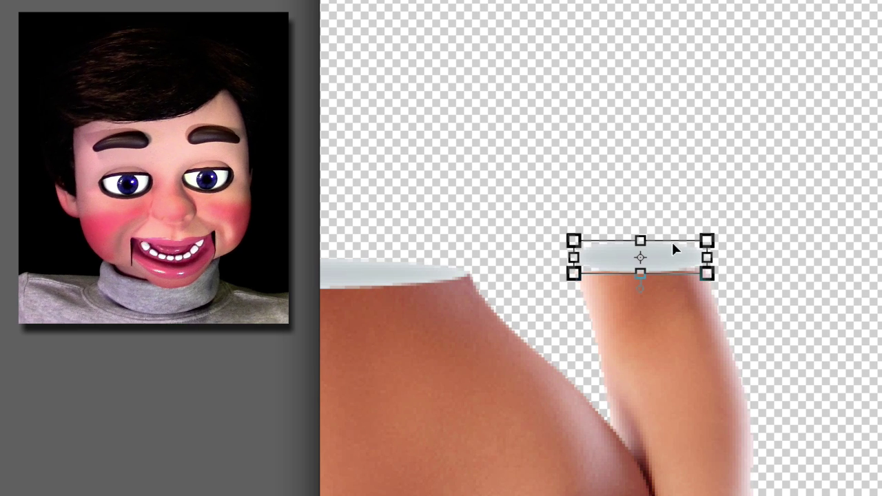
pyautogui.click(640, 248)
pyautogui.click(633, 293)
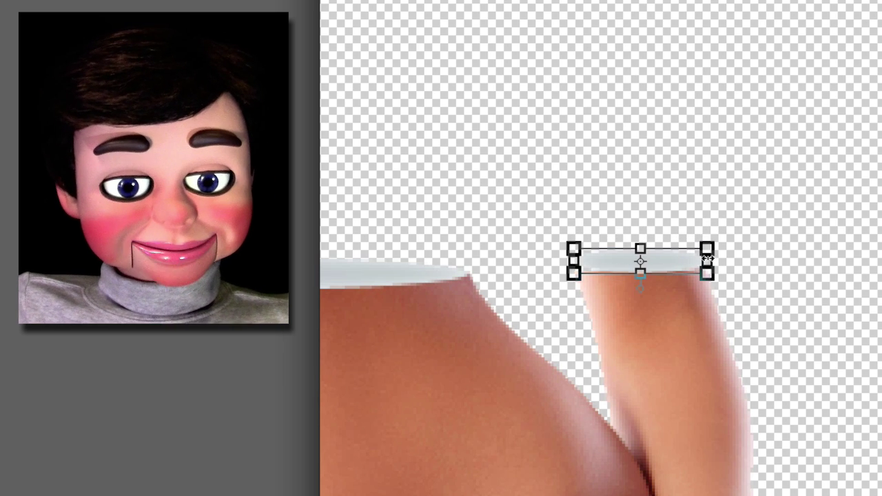
pyautogui.press('Down')
pyautogui.press('Down')
pyautogui.press('Down')
pyautogui.press('Down')
pyautogui.press('Down')
pyautogui.press('Down')
pyautogui.press('Down')
pyautogui.press('Down')
pyautogui.press('Down')
pyautogui.press('Down')
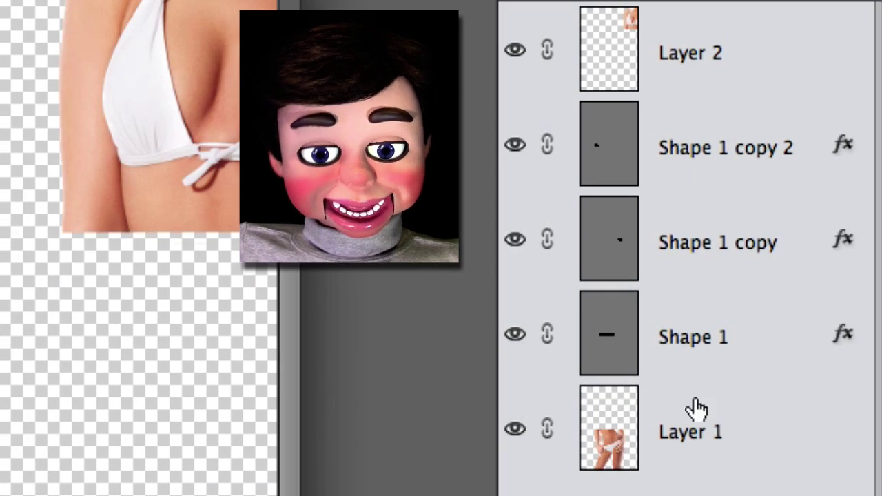
# Merge Layer 1, Shape 1, Shape 1 copy and Shape 1 copy 2 into a single layer
pyautogui.click(676, 431)
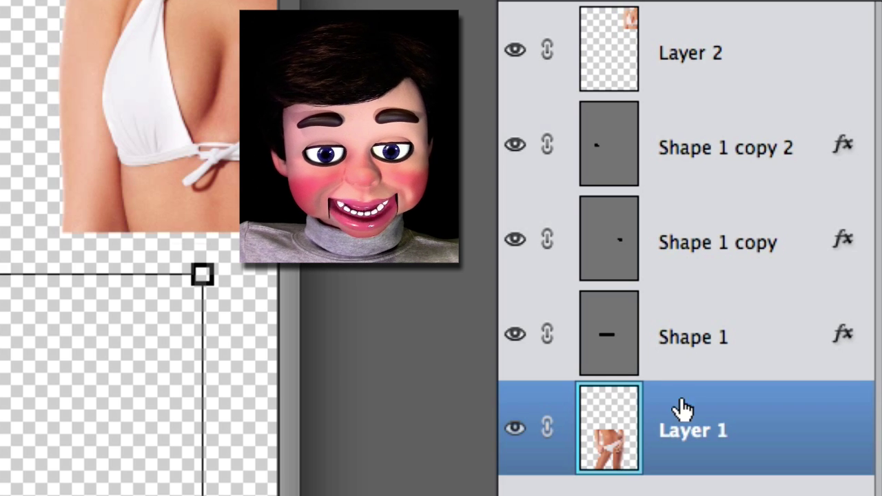
pyautogui.keyDown('shift'); pyautogui.click(691, 355); pyautogui.keyUp('shift')
pyautogui.keyDown('shift'); pyautogui.click(677, 242); pyautogui.keyUp('shift')
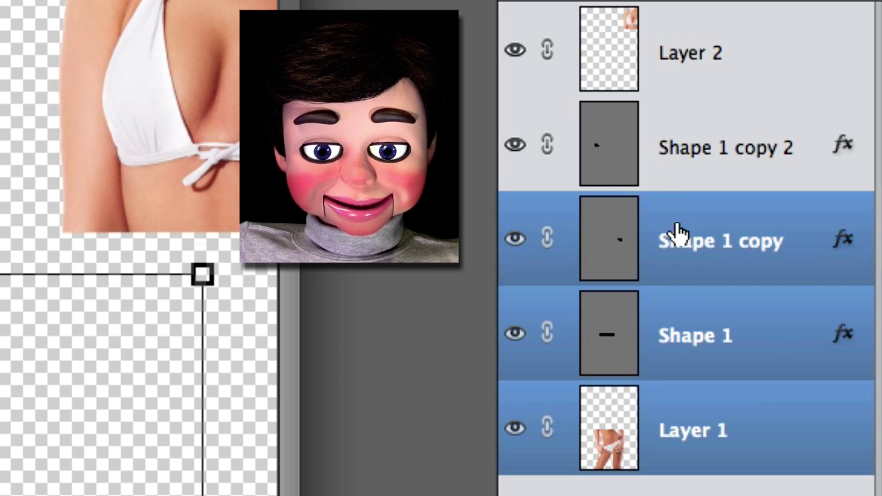
pyautogui.keyDown('shift'); pyautogui.click(674, 157); pyautogui.keyUp('shift')
pyautogui.rightClick(675, 155)
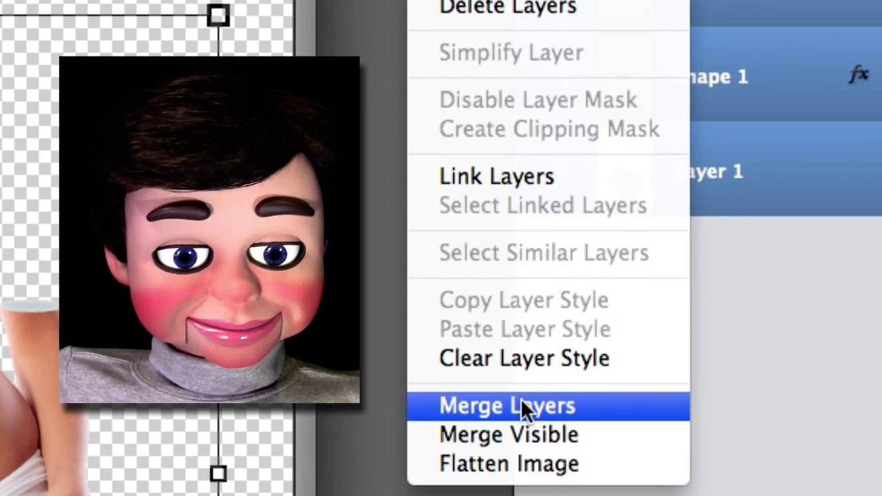
pyautogui.click(522, 446)
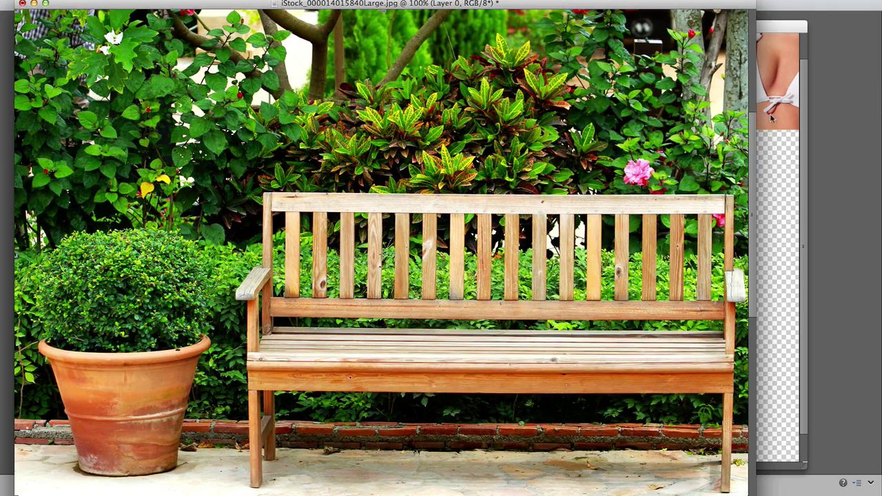
# Drag the capped lower body and the bikini upper body into the bench photo, seating the upper body on the bench
pyautogui.click(761, 177)
pyautogui.moveTo(633, 315); pyautogui.dragTo(138, 337)
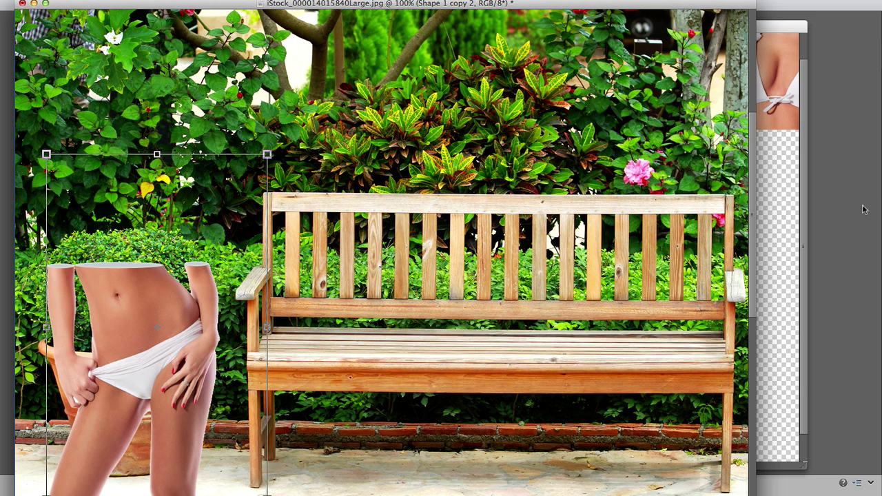
pyautogui.click(777, 204)
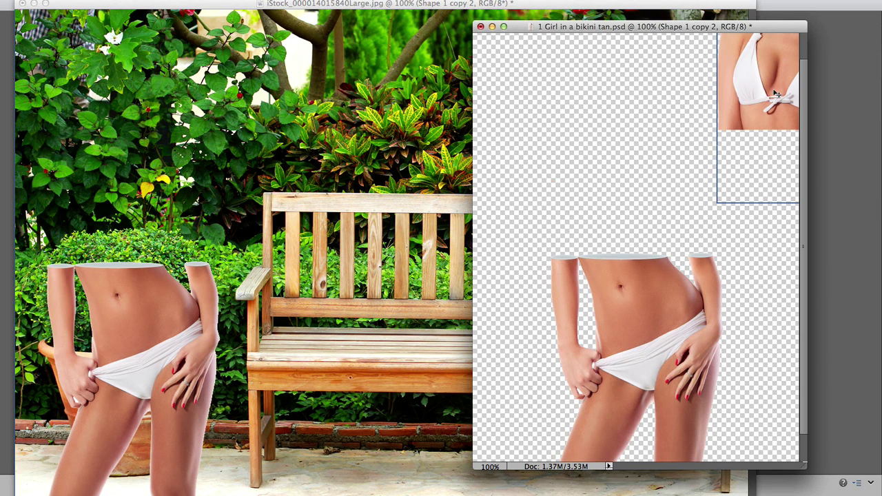
pyautogui.moveTo(779, 95); pyautogui.dragTo(441, 217)
pyautogui.moveTo(383, 255); pyautogui.dragTo(401, 302)
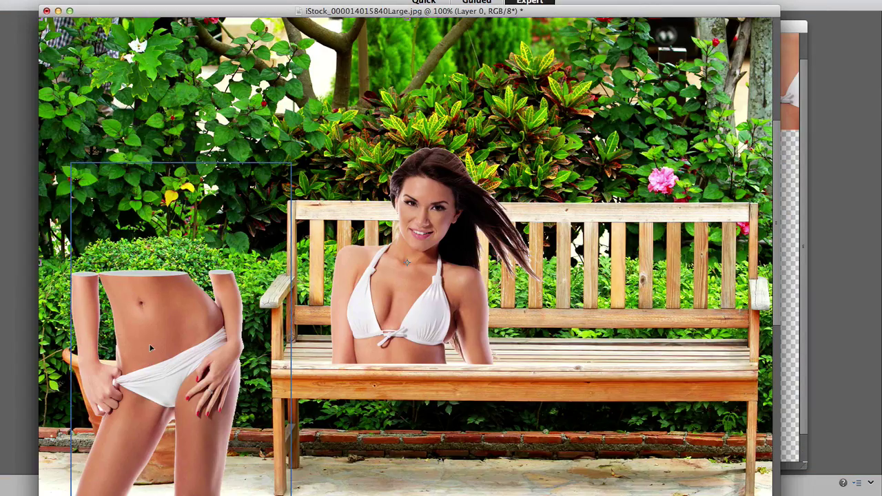
# Drag the capped lower body up so its legs stand inside the terracotta flower pot
pyautogui.moveTo(146, 336); pyautogui.dragTo(145, 197)
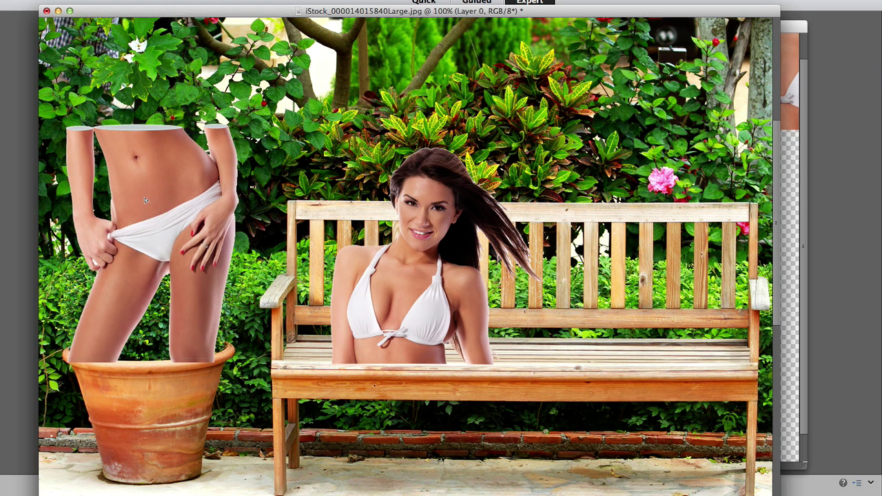
pyautogui.press('e')
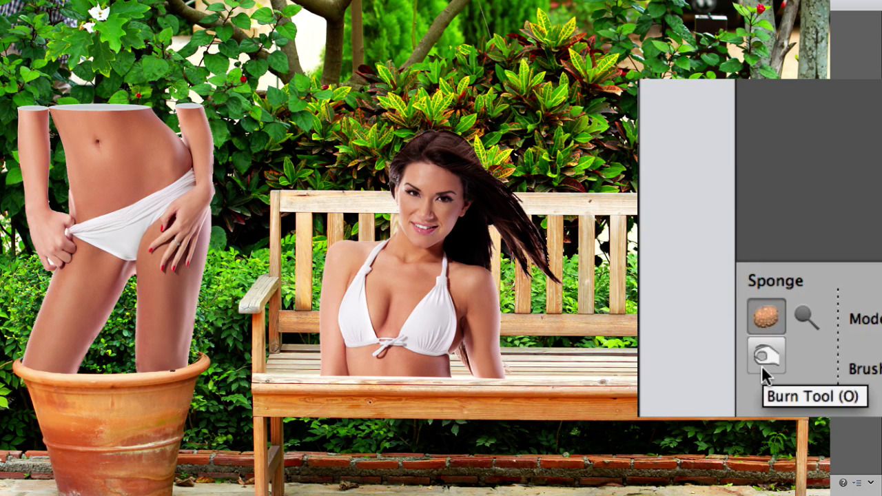
# Switch from the Sponge tool to the Burn tool
pyautogui.click(762, 365)
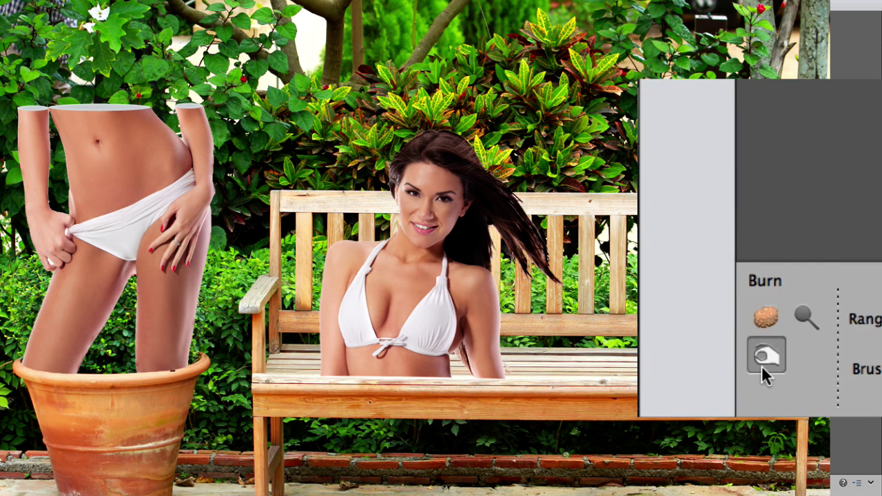